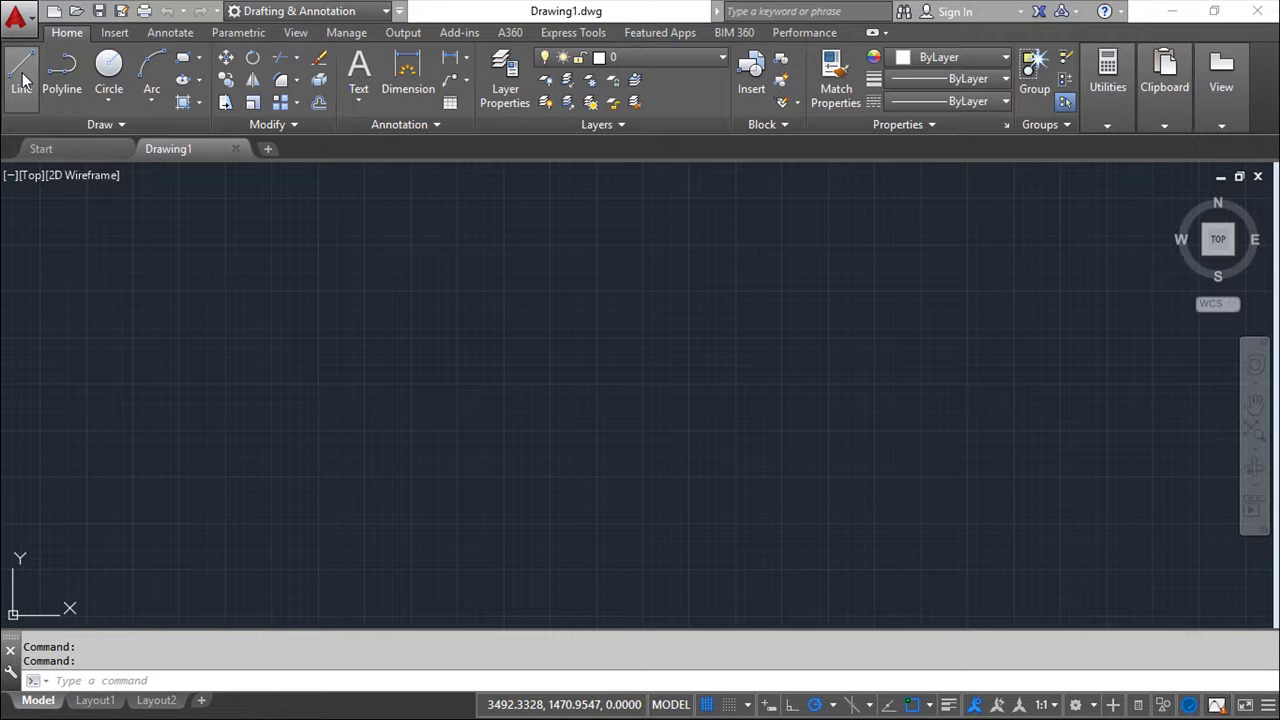
# Step: Draw a closed, tilted diamond outline from four lines, with its left corner at about 2487, 1567
pyautogui.click(395, 325)
pyautogui.press('Escape')
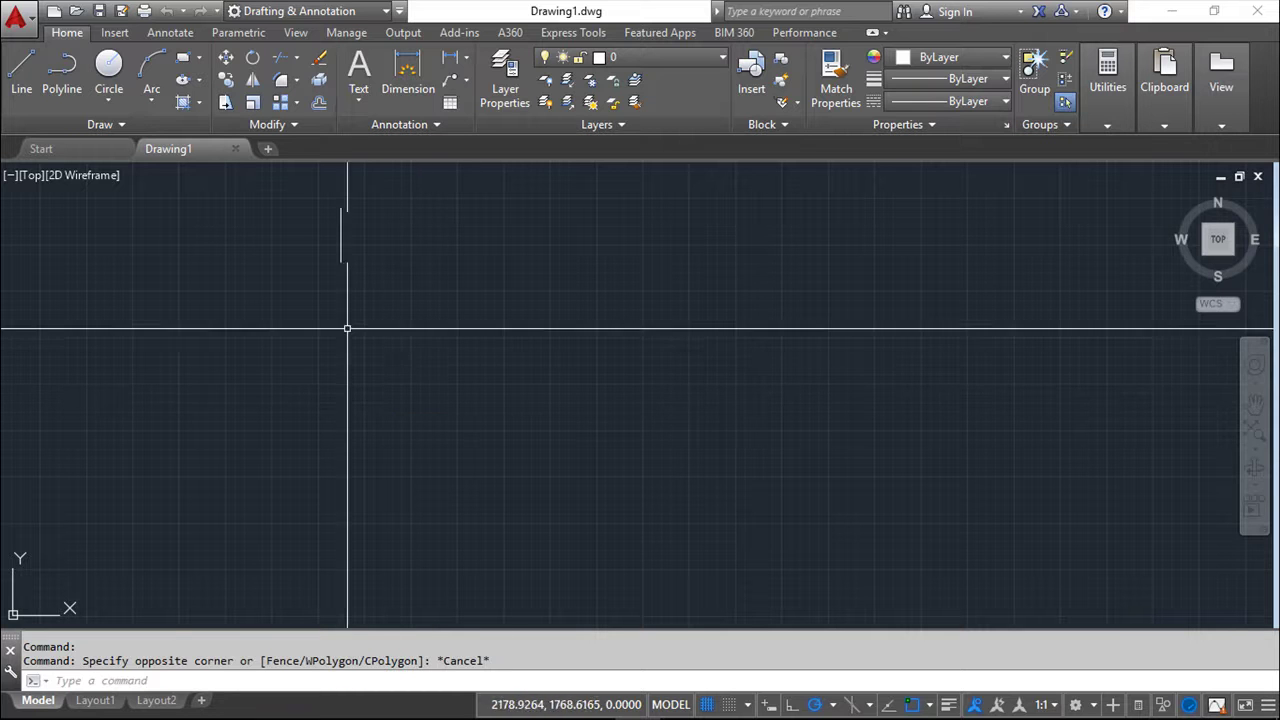
pyautogui.click(21, 68)
pyautogui.click(409, 373)
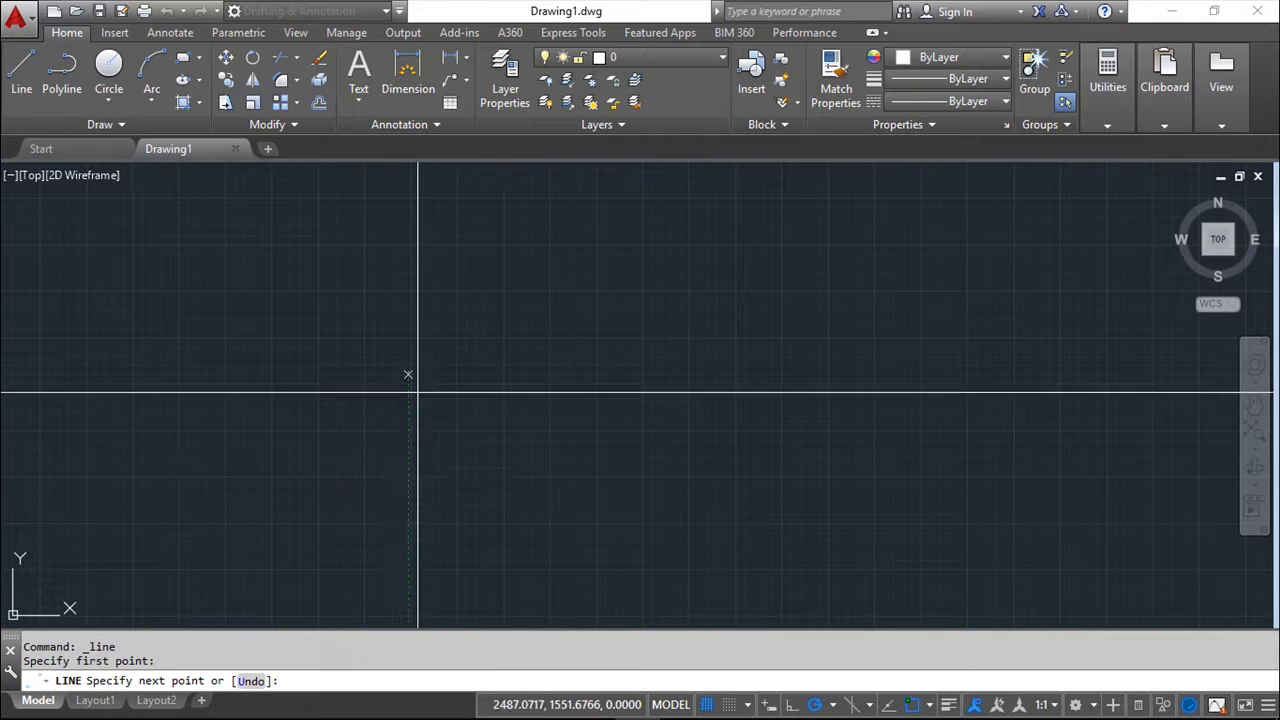
pyautogui.click(480, 465)
pyautogui.click(514, 383)
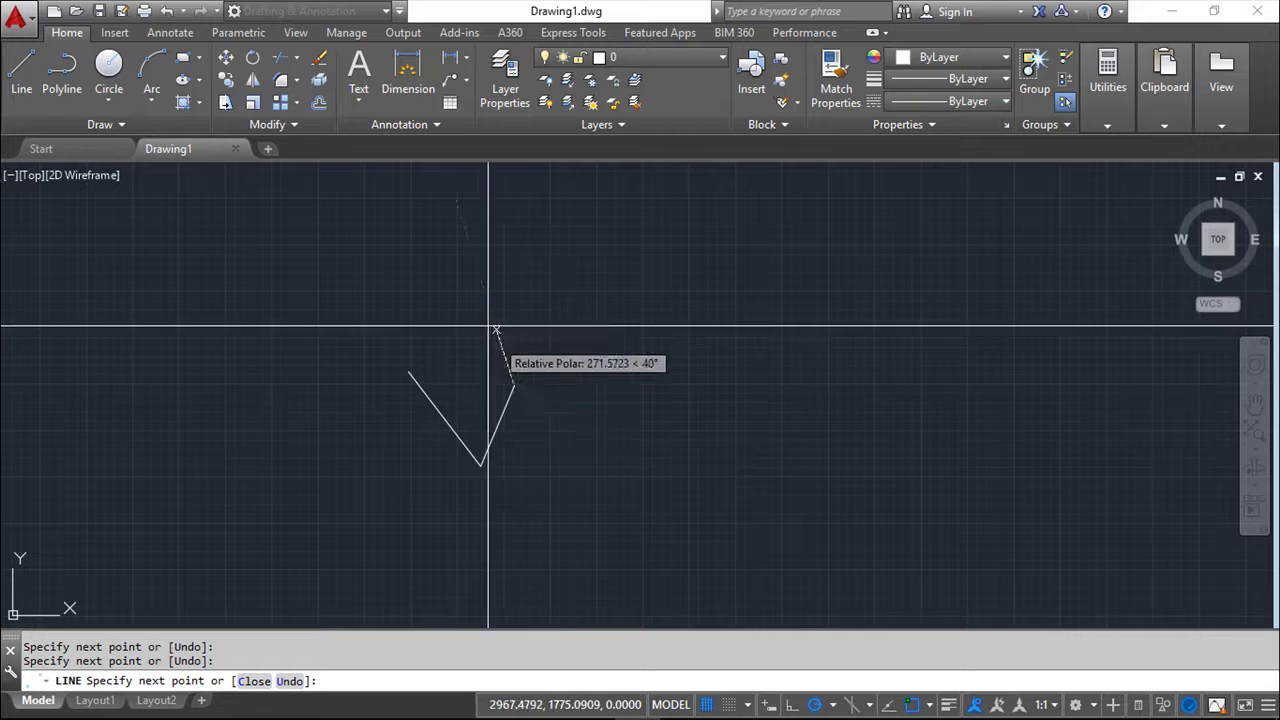
pyautogui.click(449, 302)
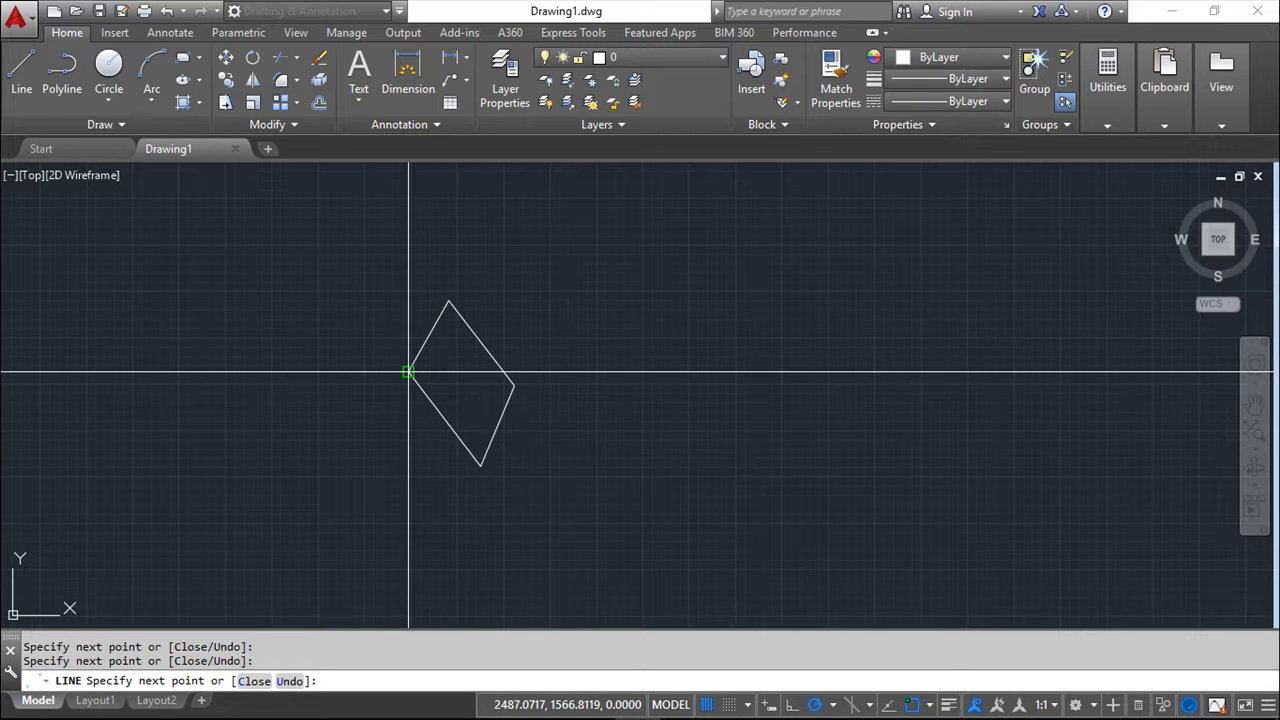
pyautogui.click(409, 373)
pyautogui.rightClick(460, 384)
pyautogui.click(517, 395)
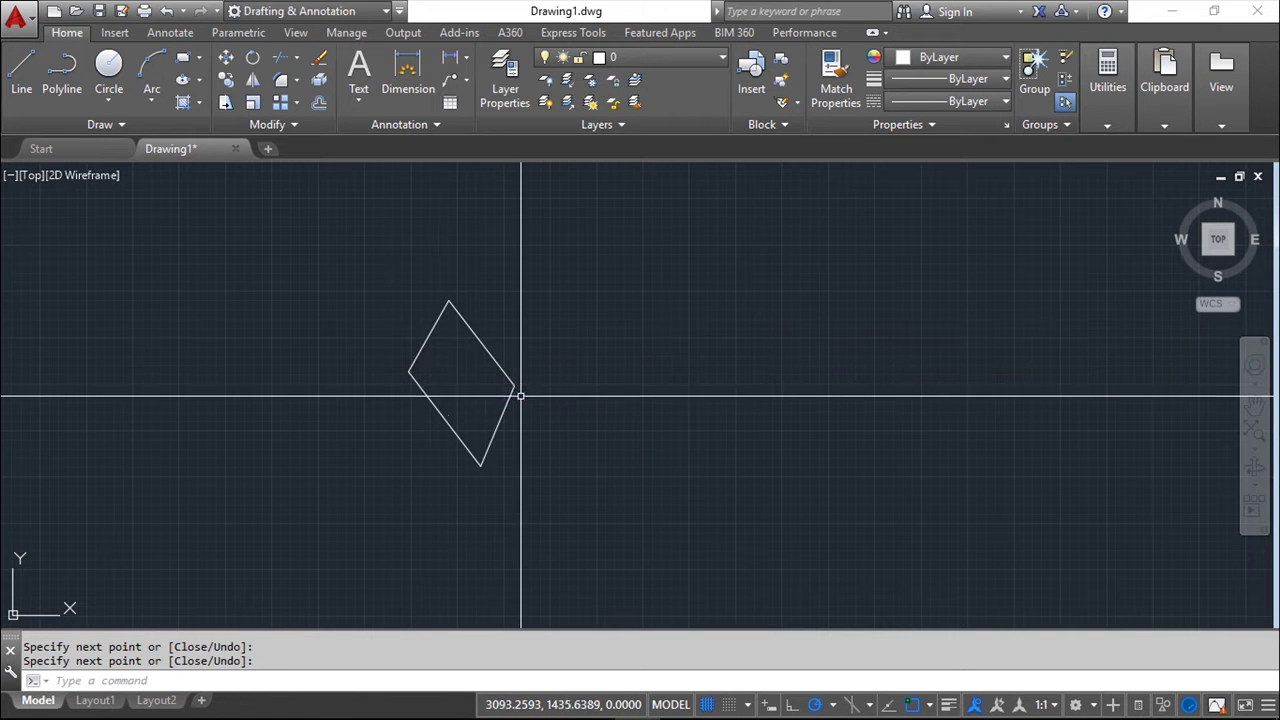
# Step: Draw a diagonal line joining the left and right corners of the diamond
pyautogui.press('Return')
pyautogui.click(410, 373)
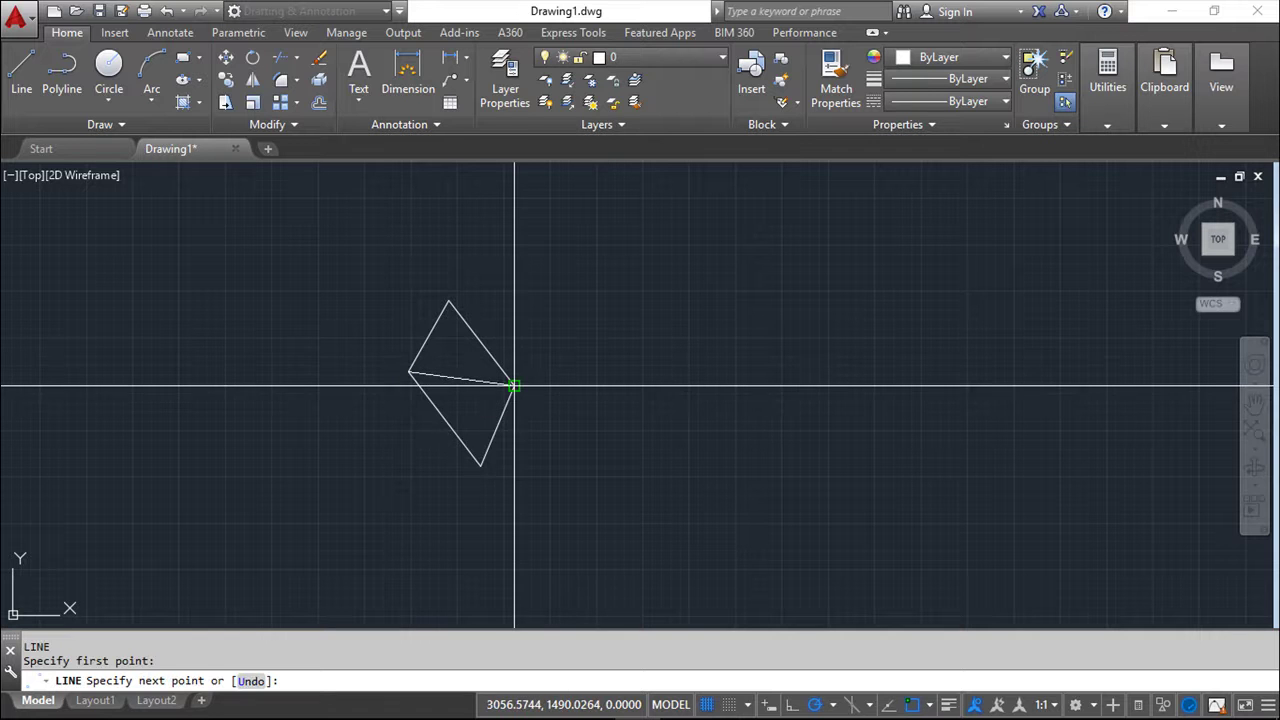
pyautogui.click(514, 383)
pyautogui.rightClick(458, 404)
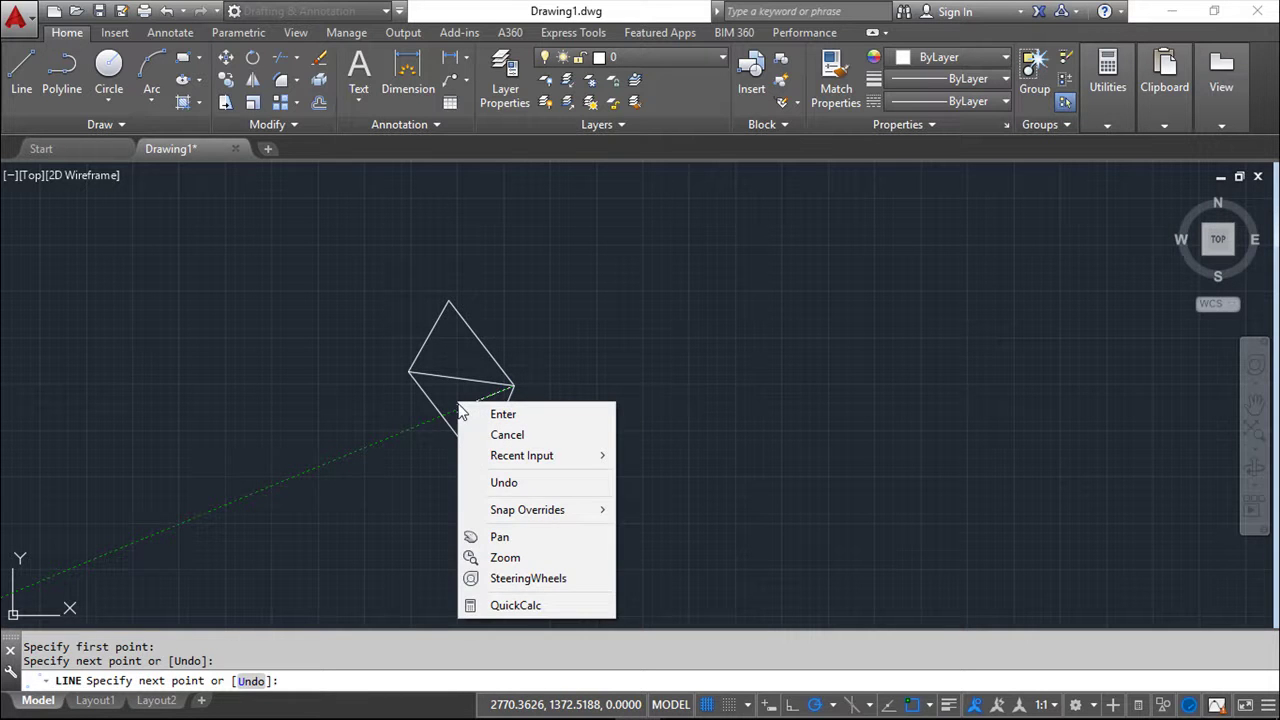
pyautogui.press('Escape')
pyautogui.press('Escape')
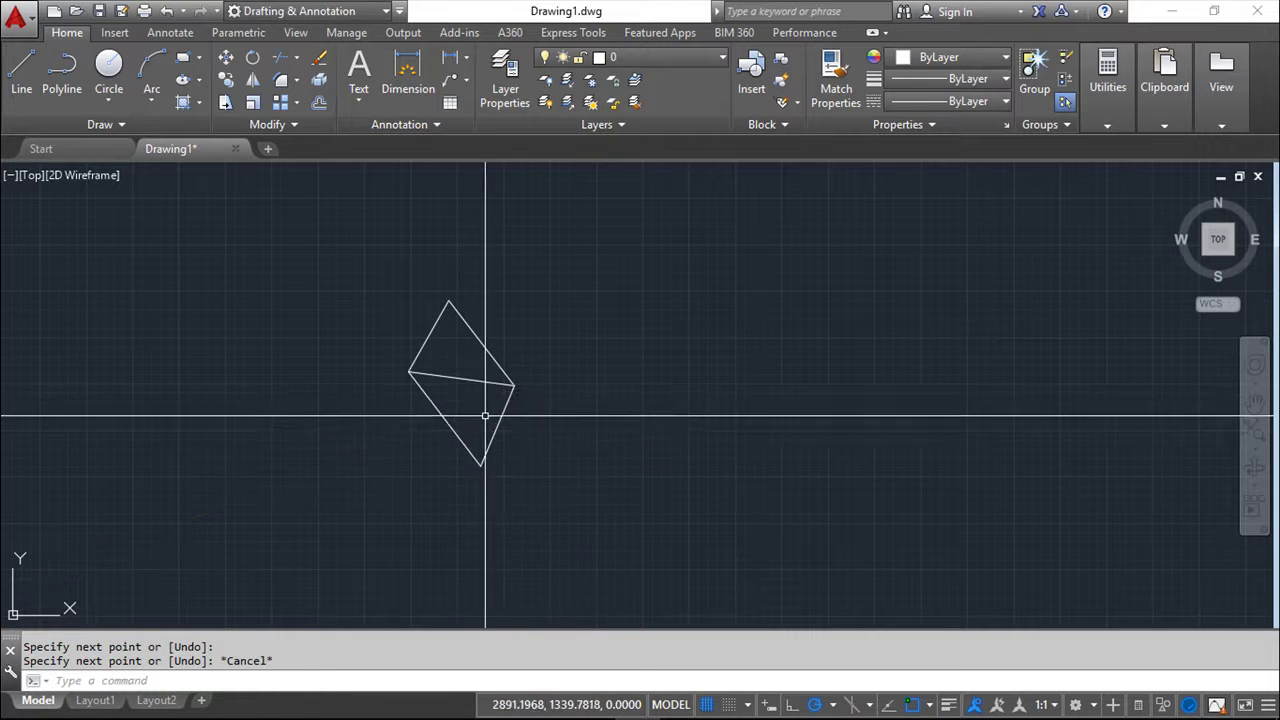
# Step: Draw the second diagonal of the diamond, from its lowest corner to its uppermost corner
pyautogui.press('Return')
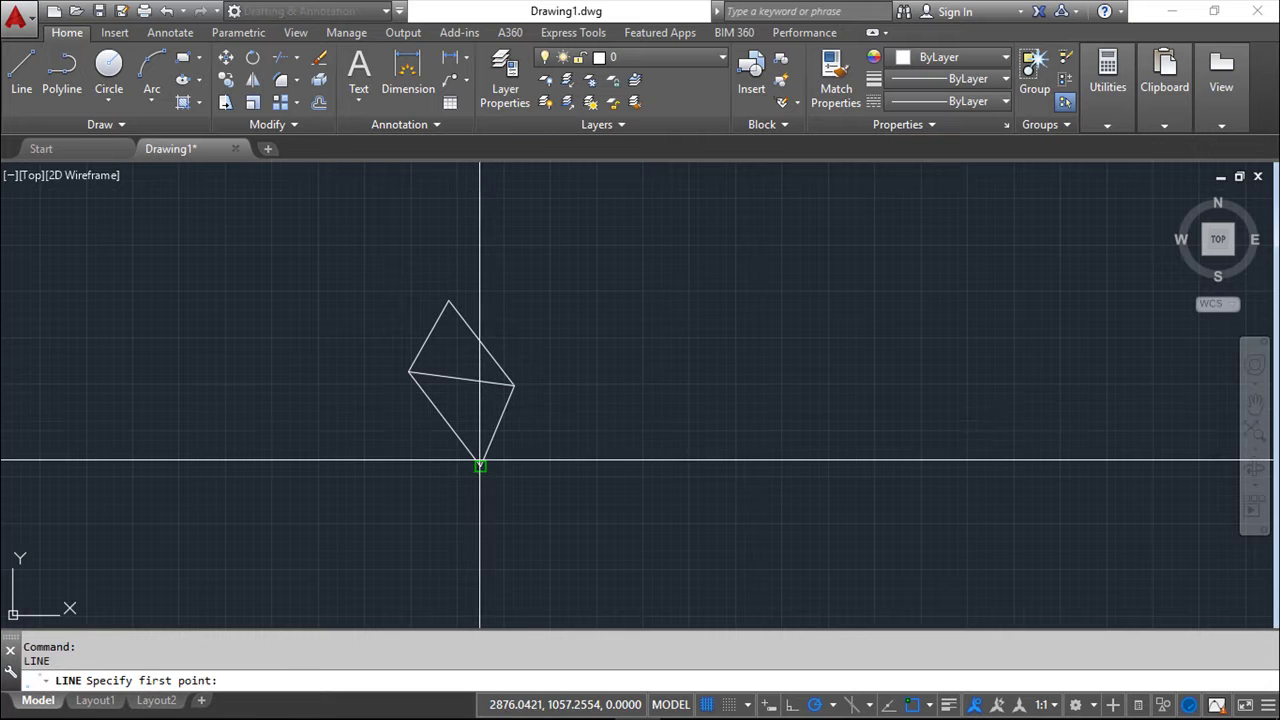
pyautogui.click(480, 465)
pyautogui.click(449, 300)
pyautogui.rightClick(553, 300)
pyautogui.click(598, 314)
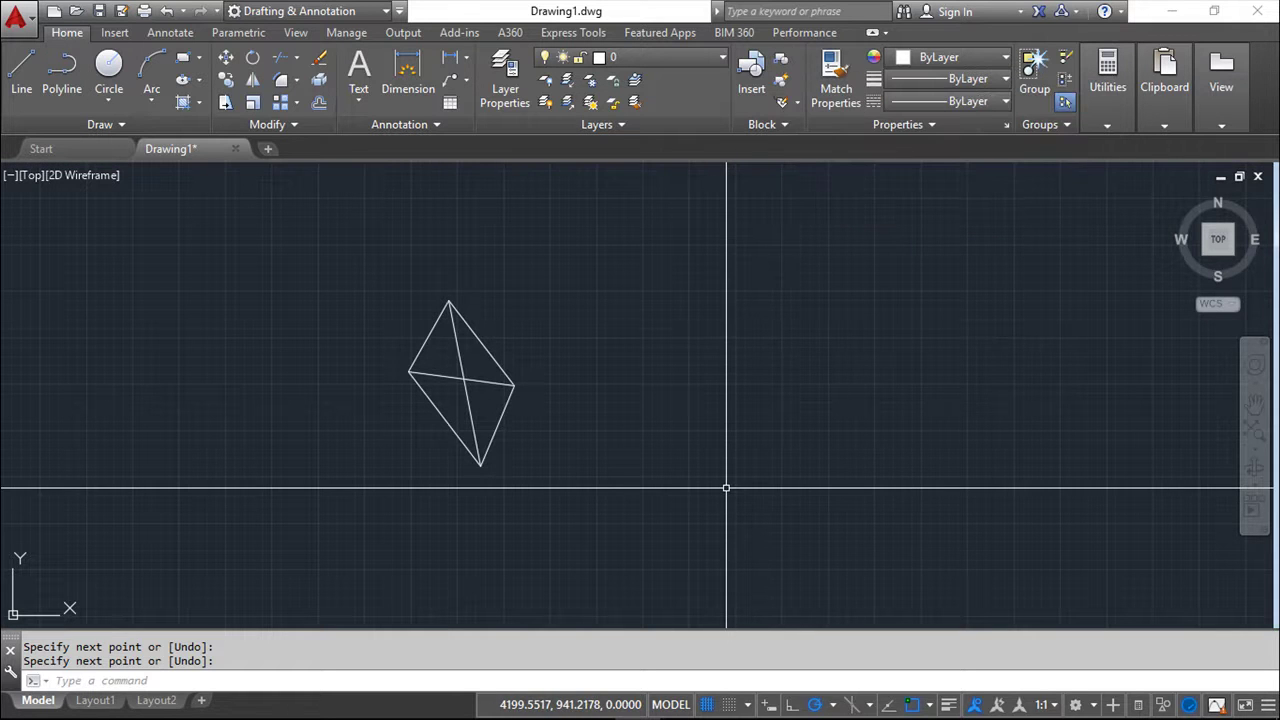
pyautogui.write('b')
pyautogui.press('Return')
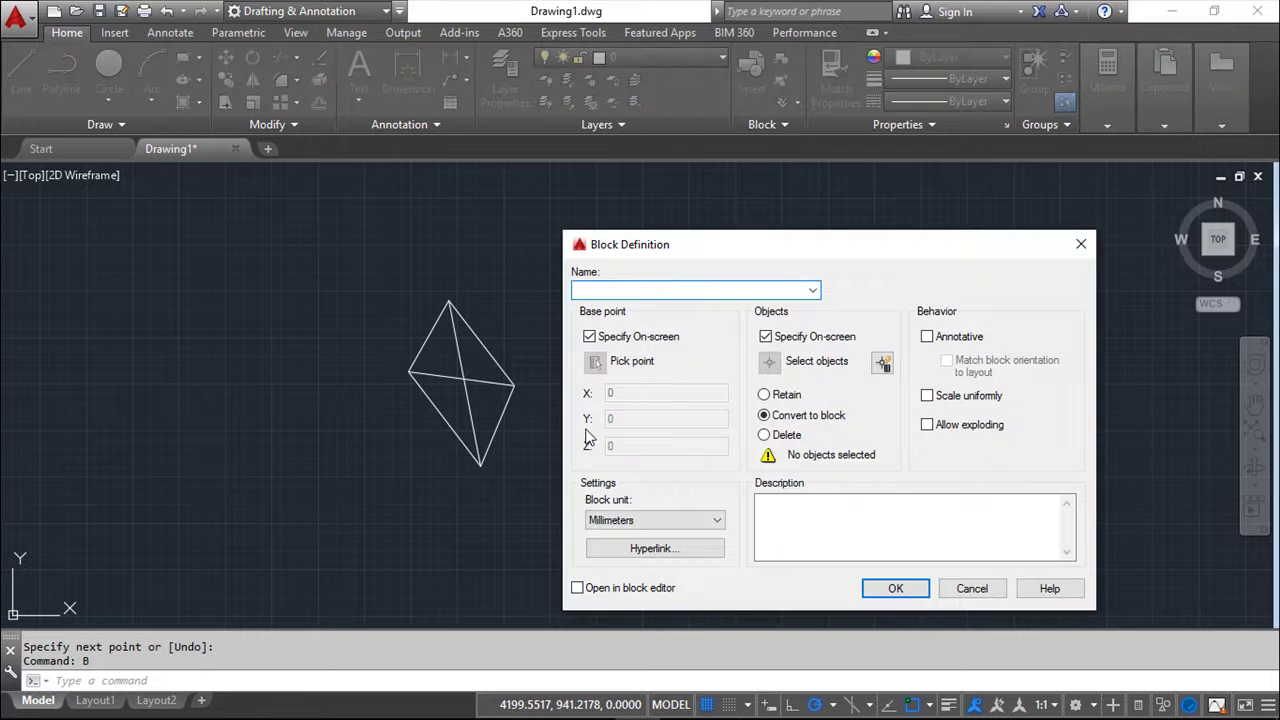
pyautogui.moveTo(810, 251); pyautogui.dragTo(783, 231)
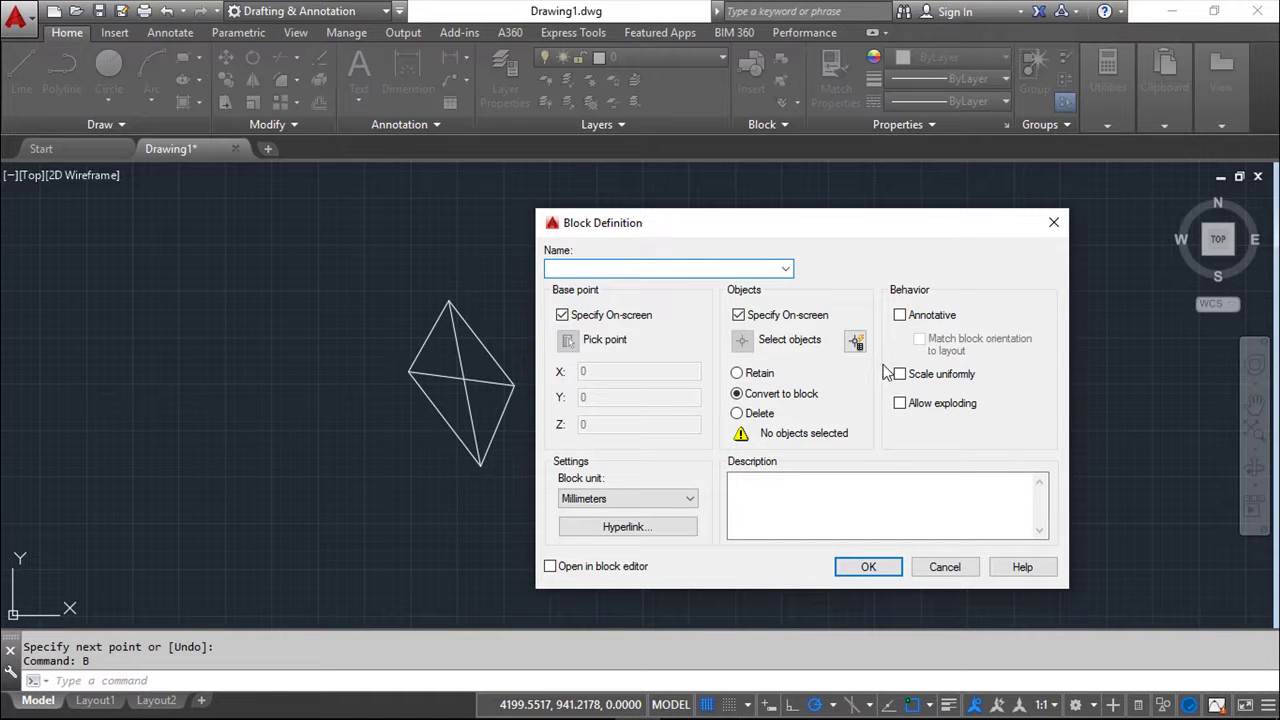
pyautogui.click(946, 568)
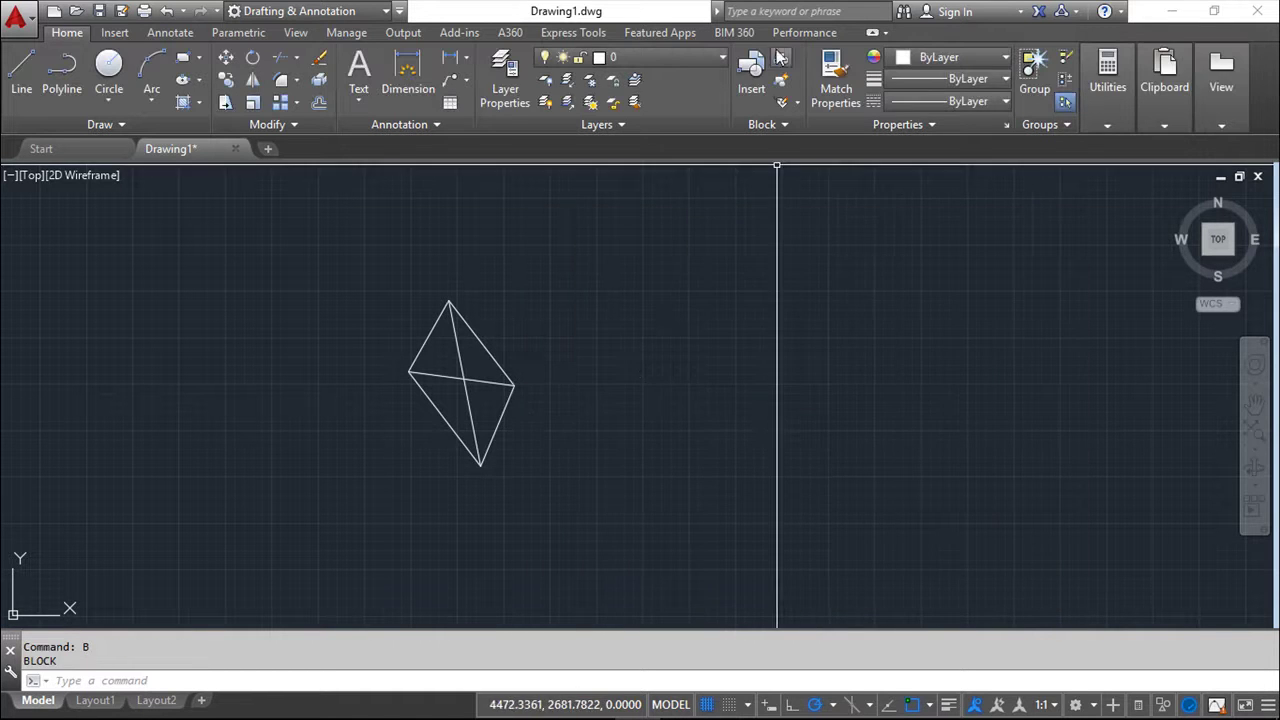
# Step: Start a new block definition and name it "example"
pyautogui.click(780, 82)
pyautogui.moveTo(770, 245); pyautogui.dragTo(759, 213)
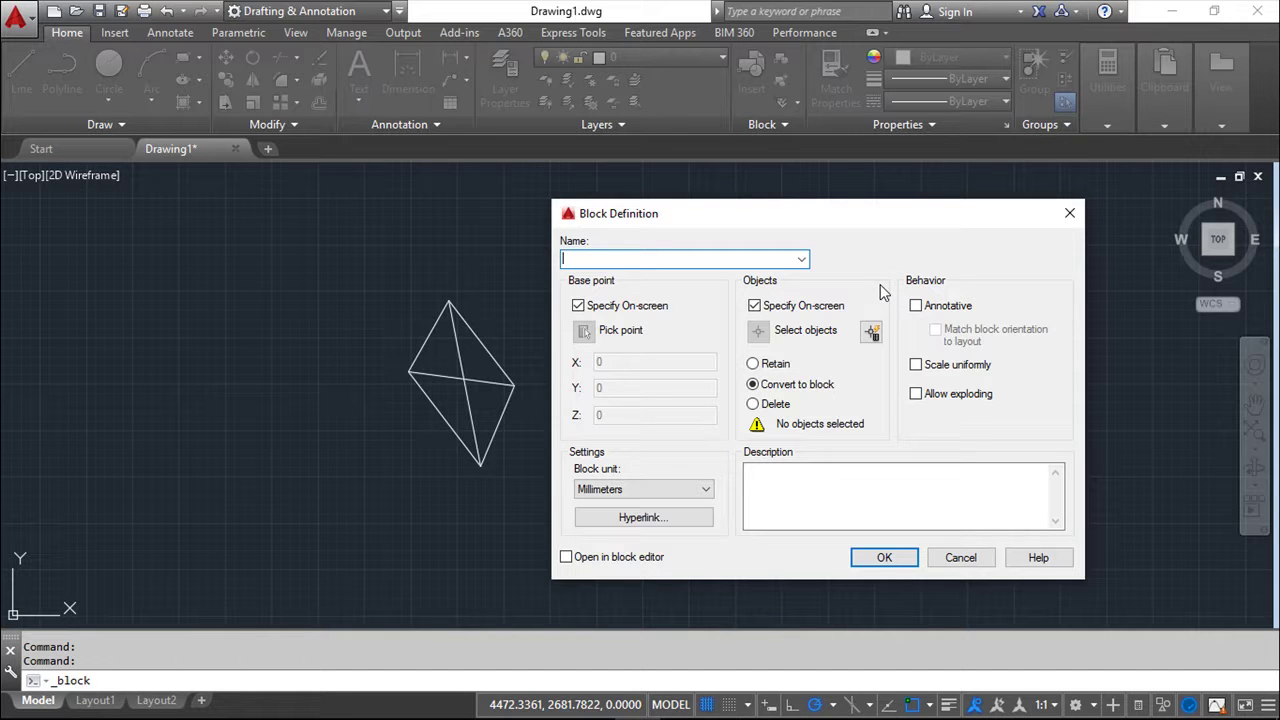
pyautogui.write('example')
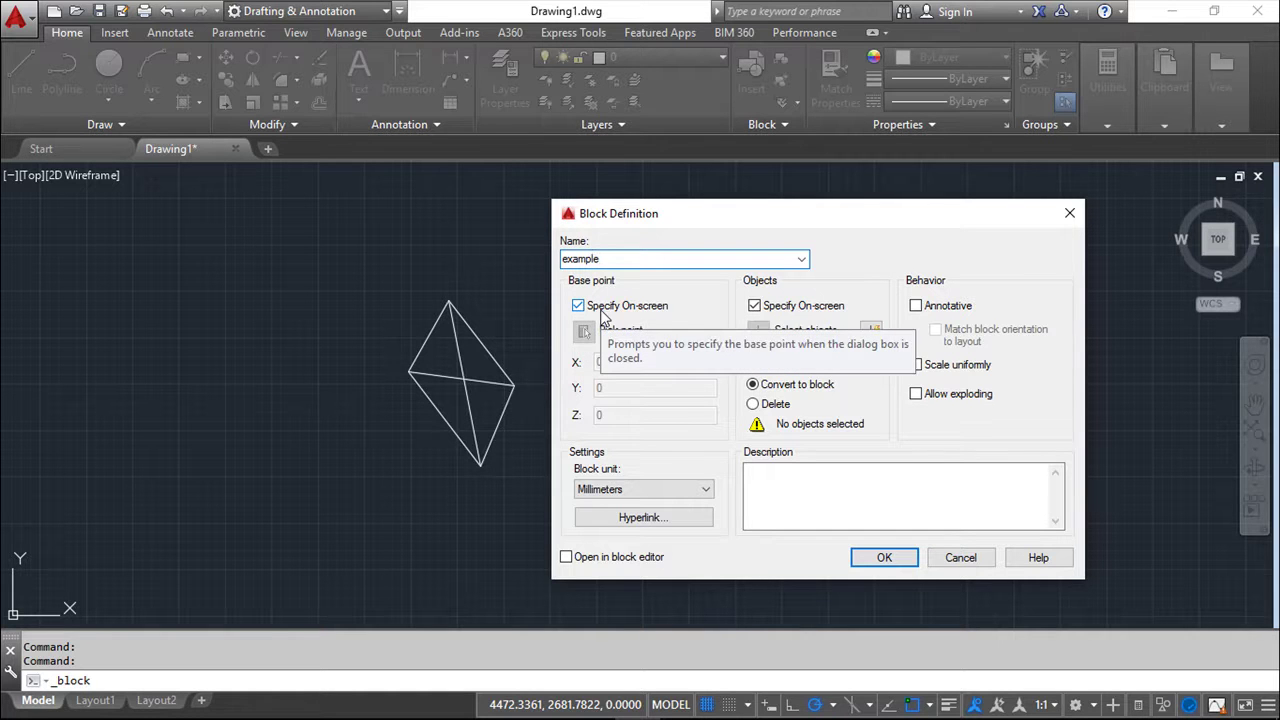
# Step: Turn off specifying the objects on-screen and select all the diamond's lines as the block's objects
pyautogui.click(754, 306)
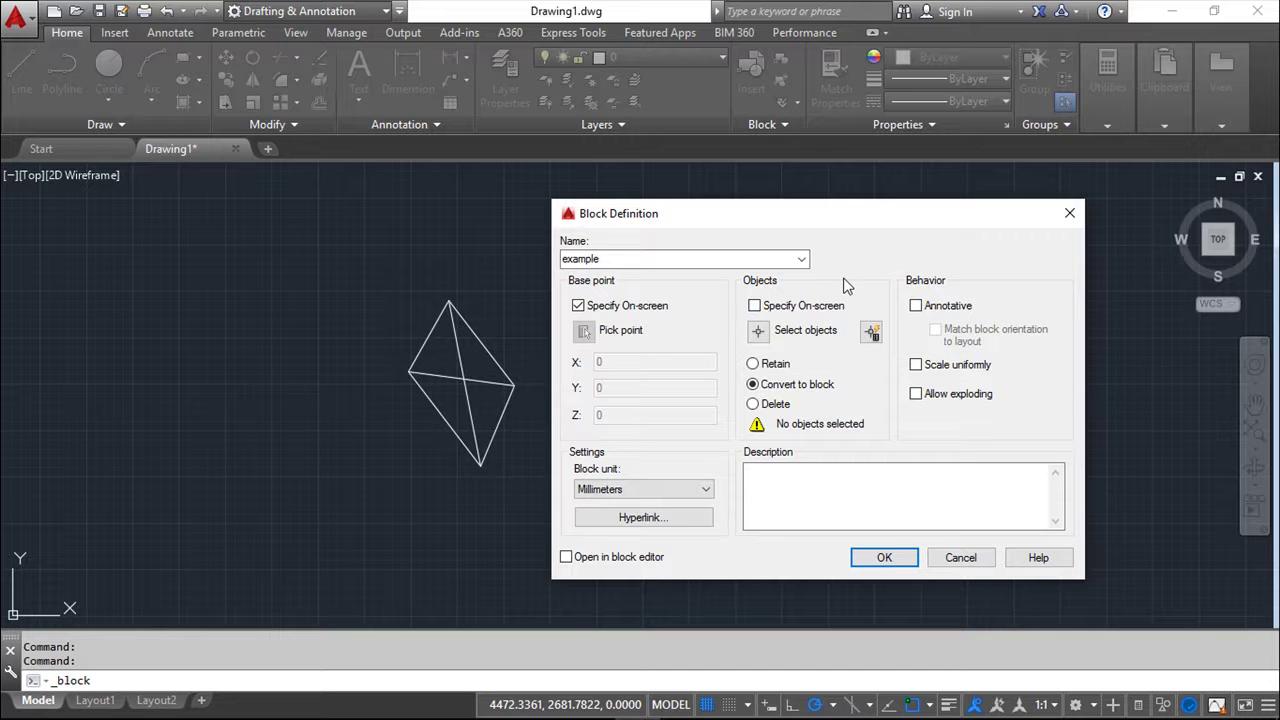
pyautogui.click(758, 332)
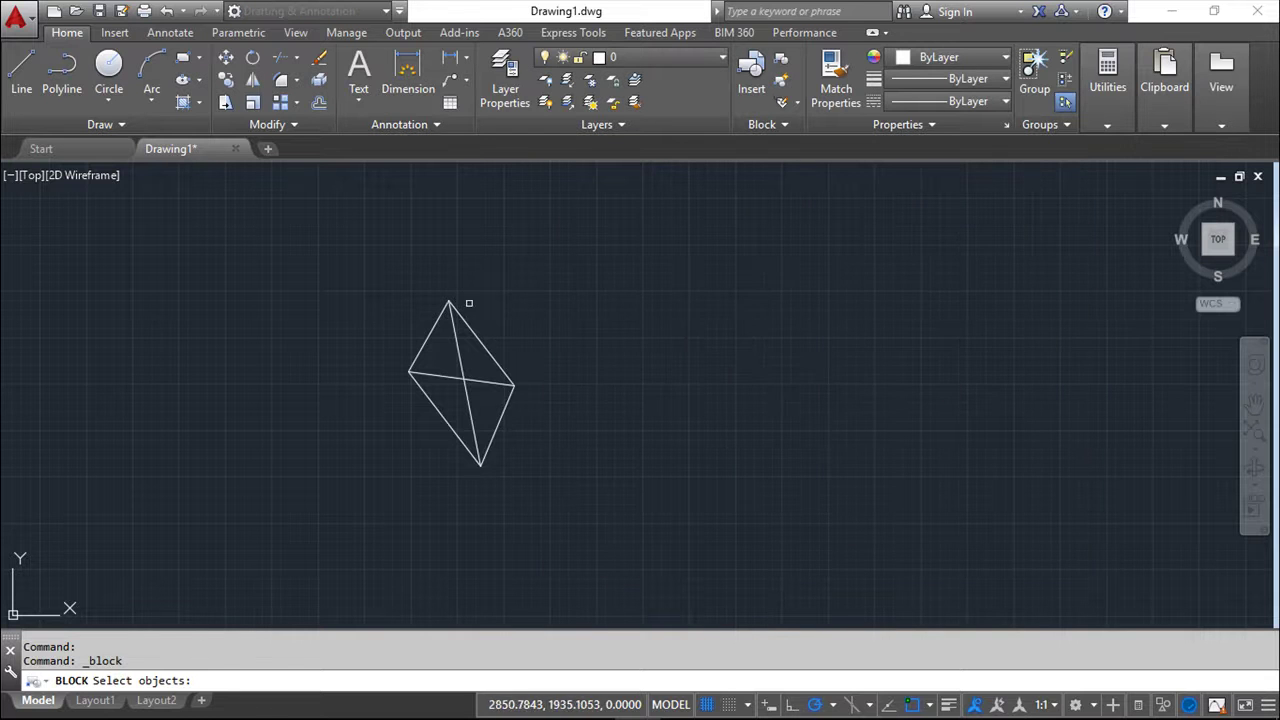
pyautogui.click(340, 258)
pyautogui.click(583, 500)
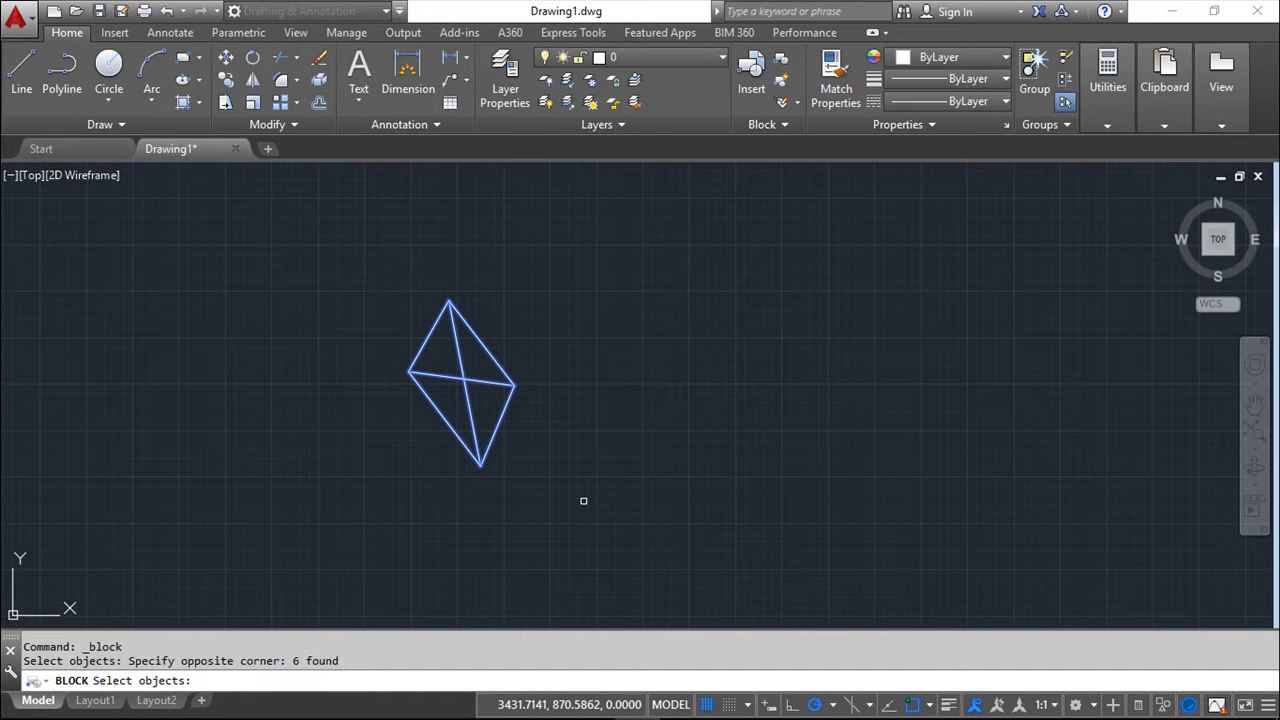
pyautogui.press('Return')
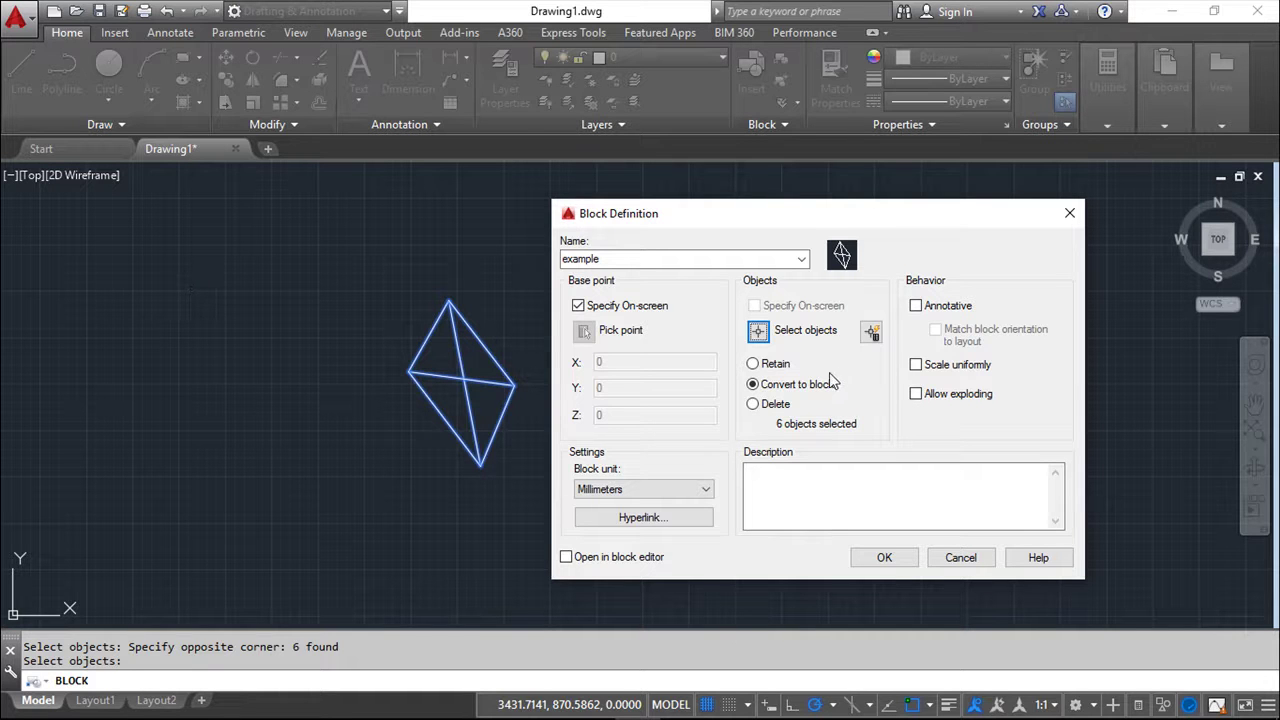
# Step: Set the source objects to Delete once the block is defined, keeping the base point specified on-screen
pyautogui.click(754, 366)
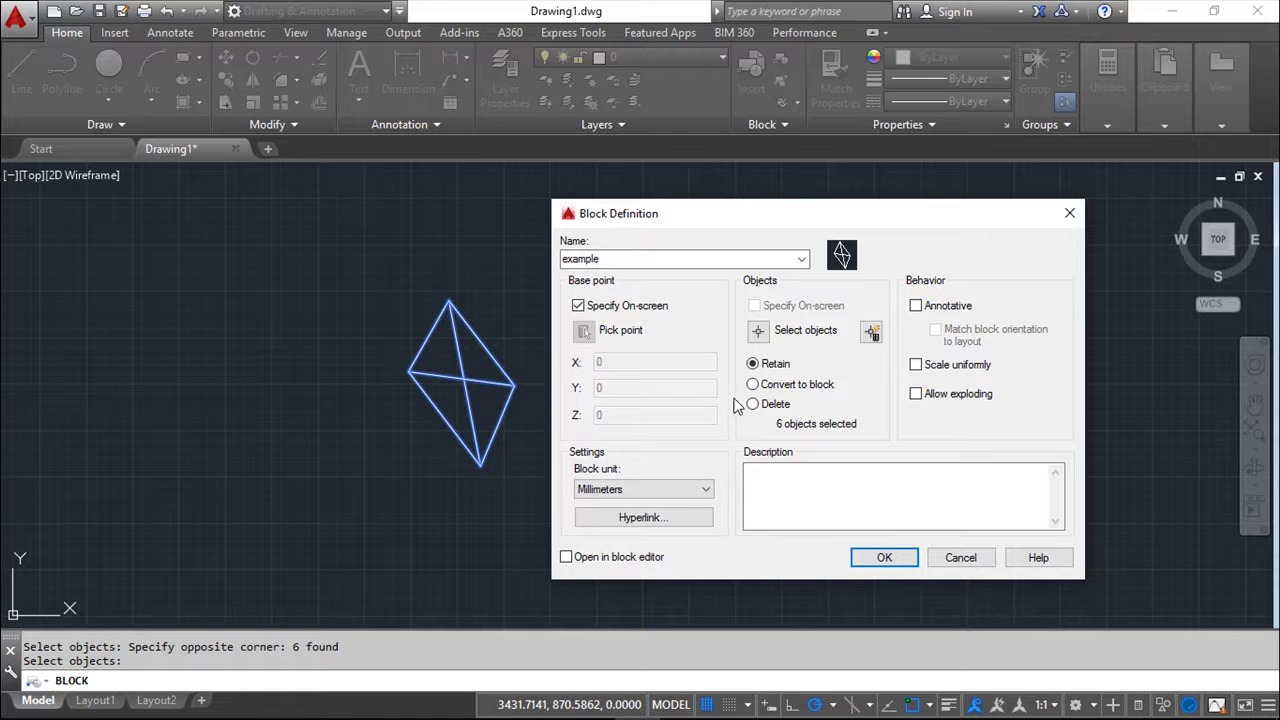
pyautogui.click(753, 404)
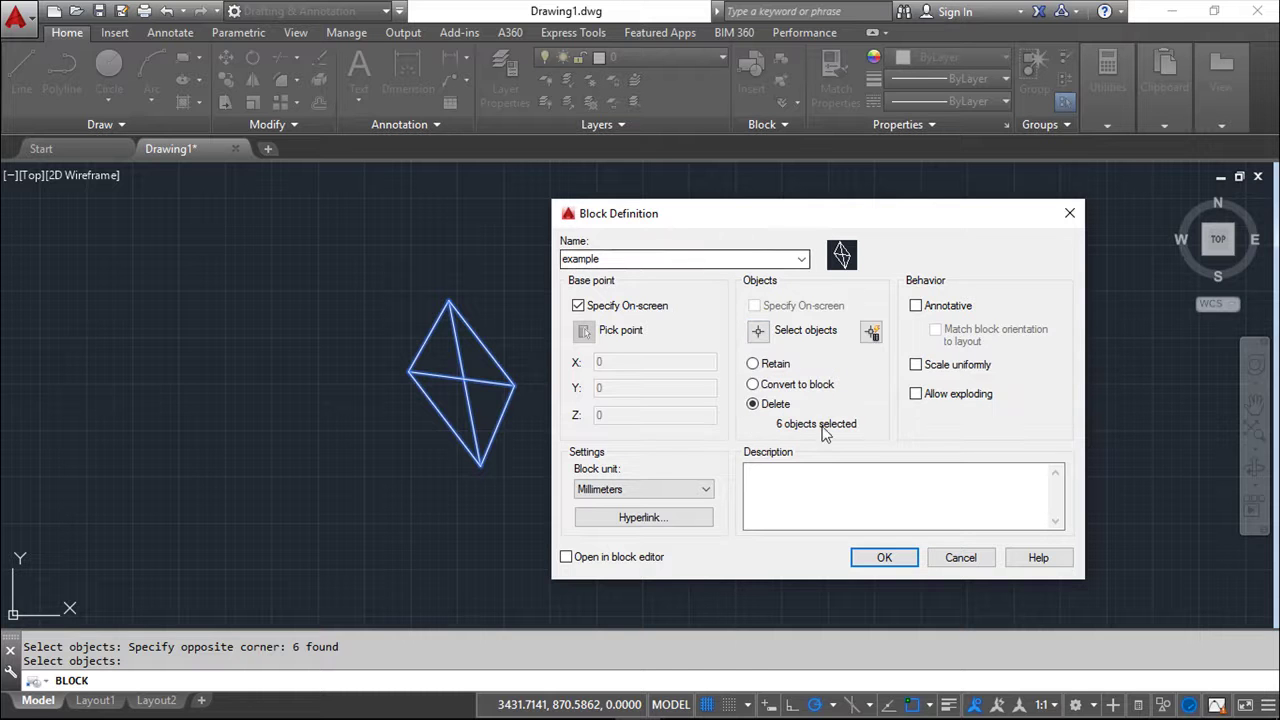
pyautogui.click(578, 306)
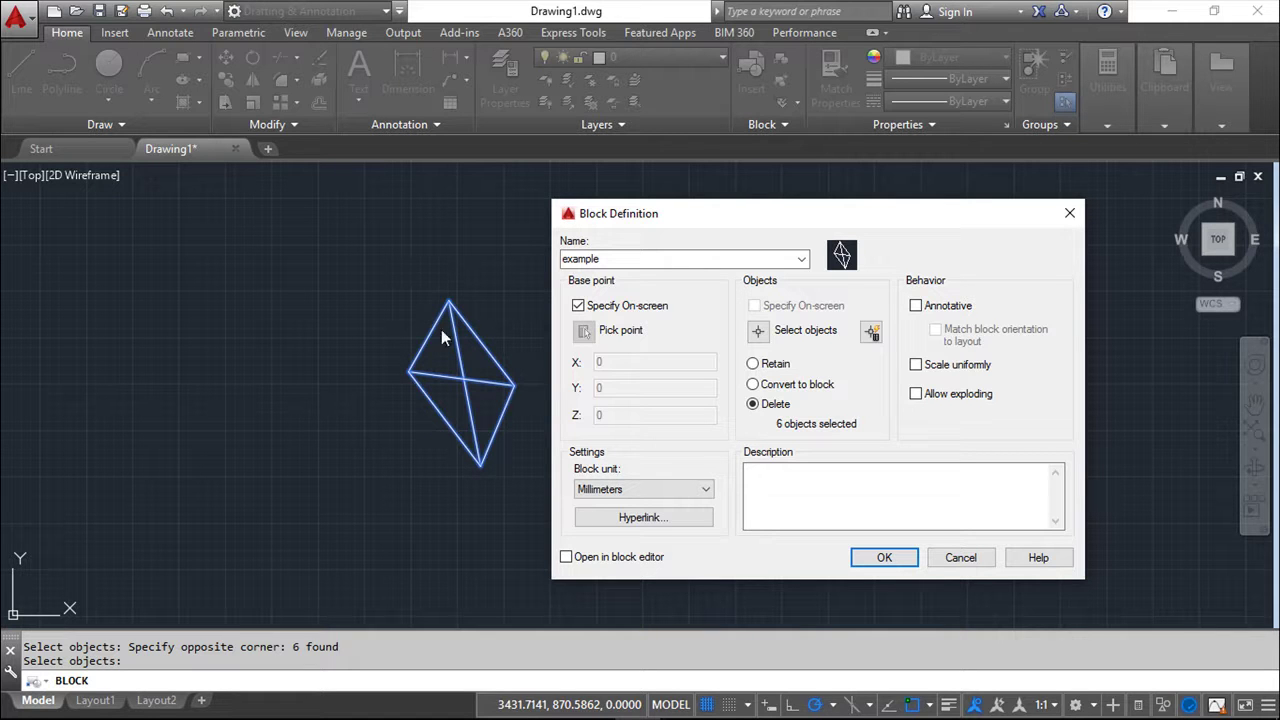
# Step: Enter the block description "this is an example for the AutoCAD course"
pyautogui.click(770, 476)
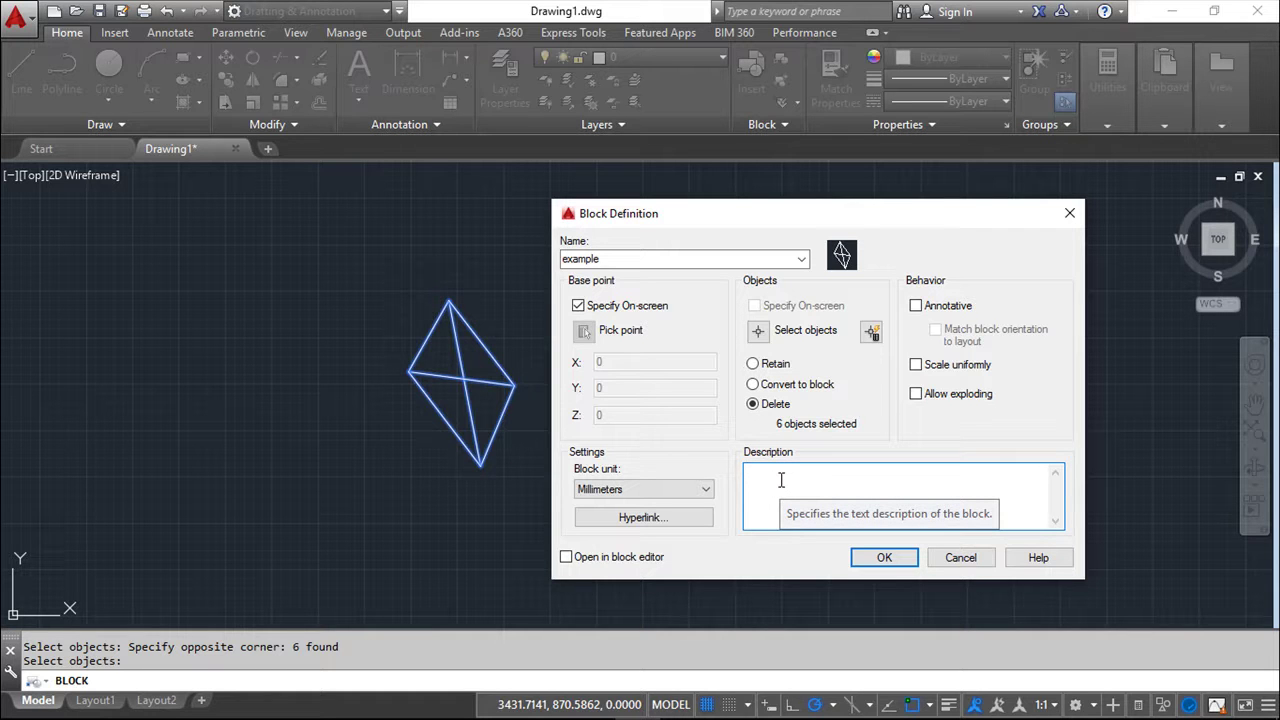
pyautogui.write('this is an exmaple')
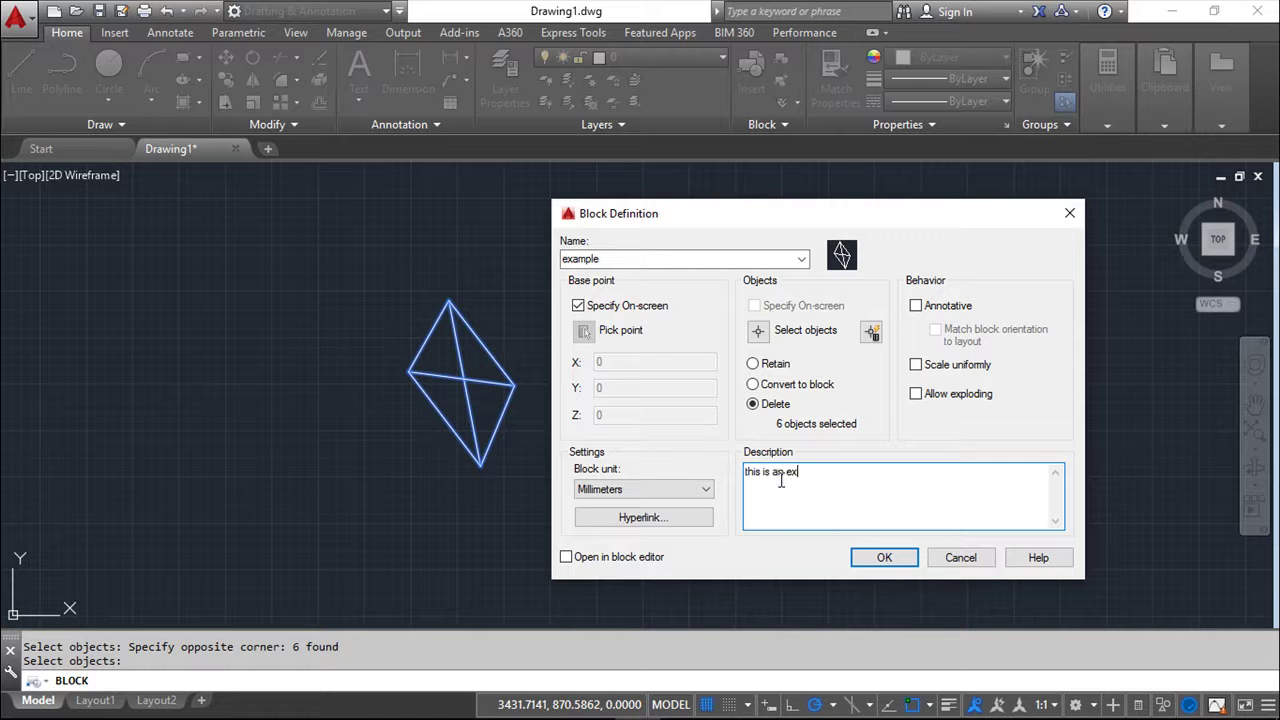
pyautogui.press('BackSpace')
pyautogui.press('BackSpace')
pyautogui.press('BackSpace')
pyautogui.press('BackSpace')
pyautogui.press('BackSpace')
pyautogui.write('ample for the AutoCAD course')
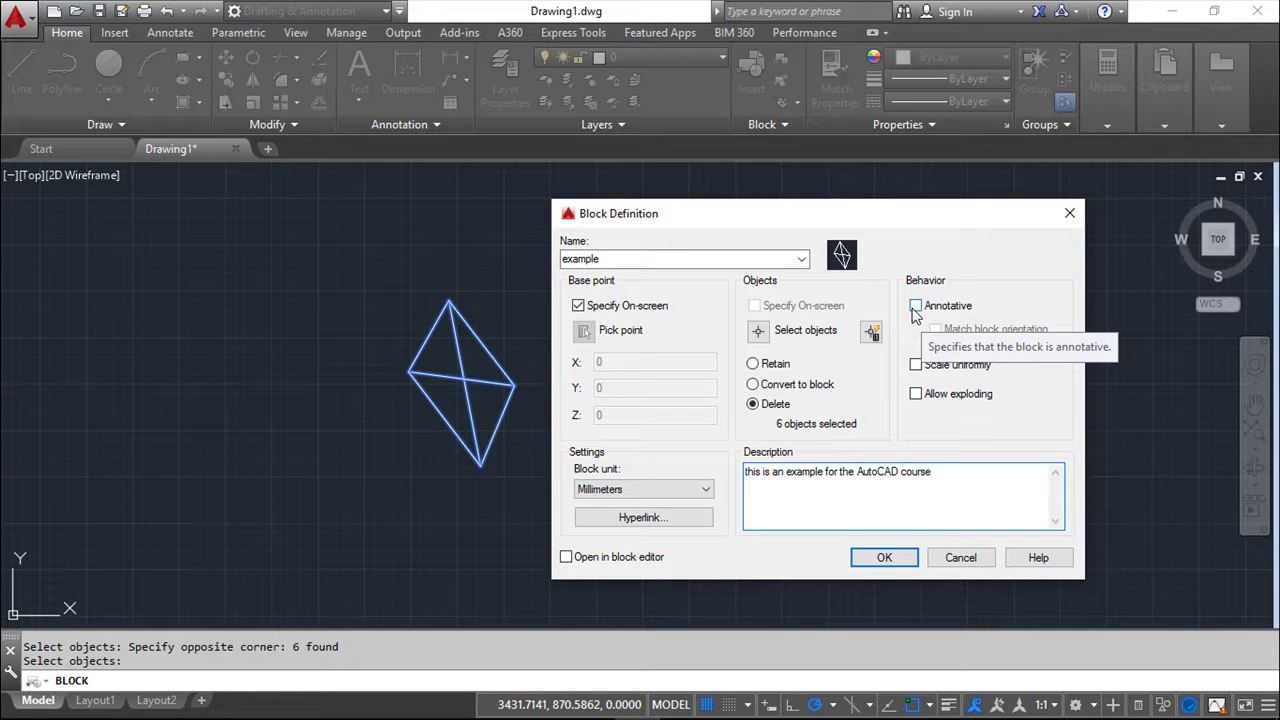
# Step: Set the block's behavior to scale uniformly and allow exploding, with Annotative turned off
pyautogui.click(917, 307)
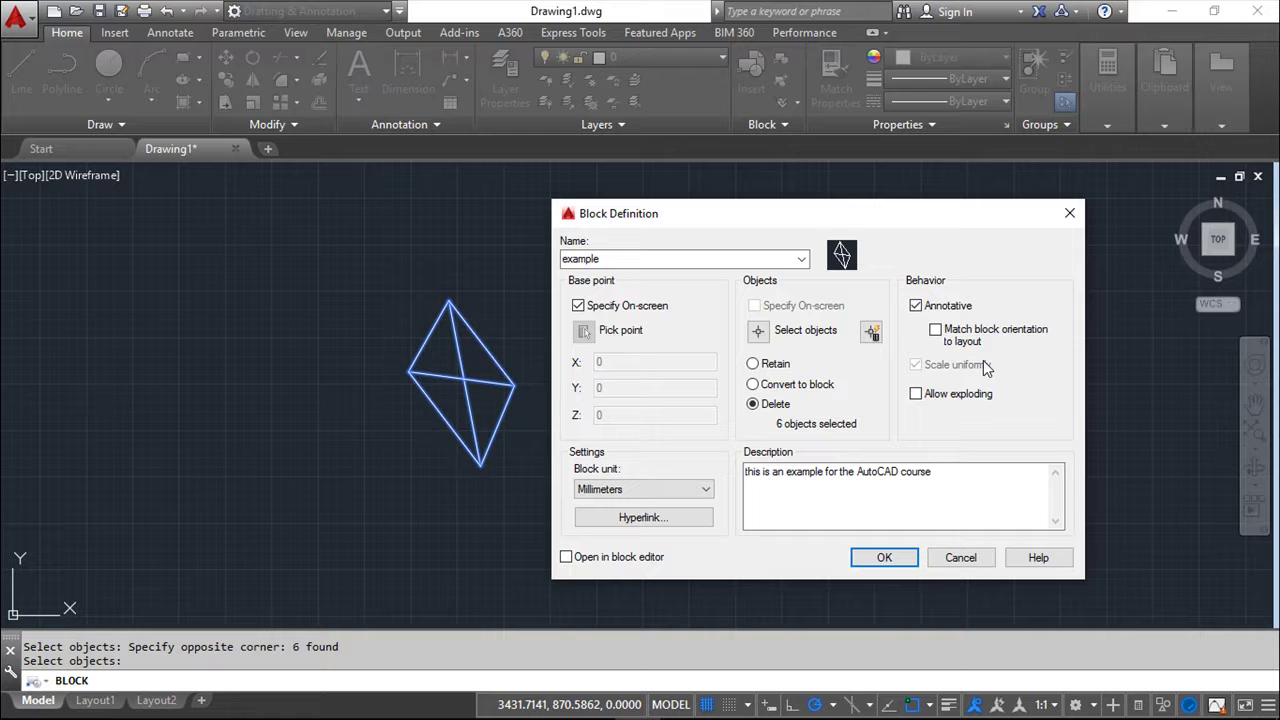
pyautogui.click(916, 307)
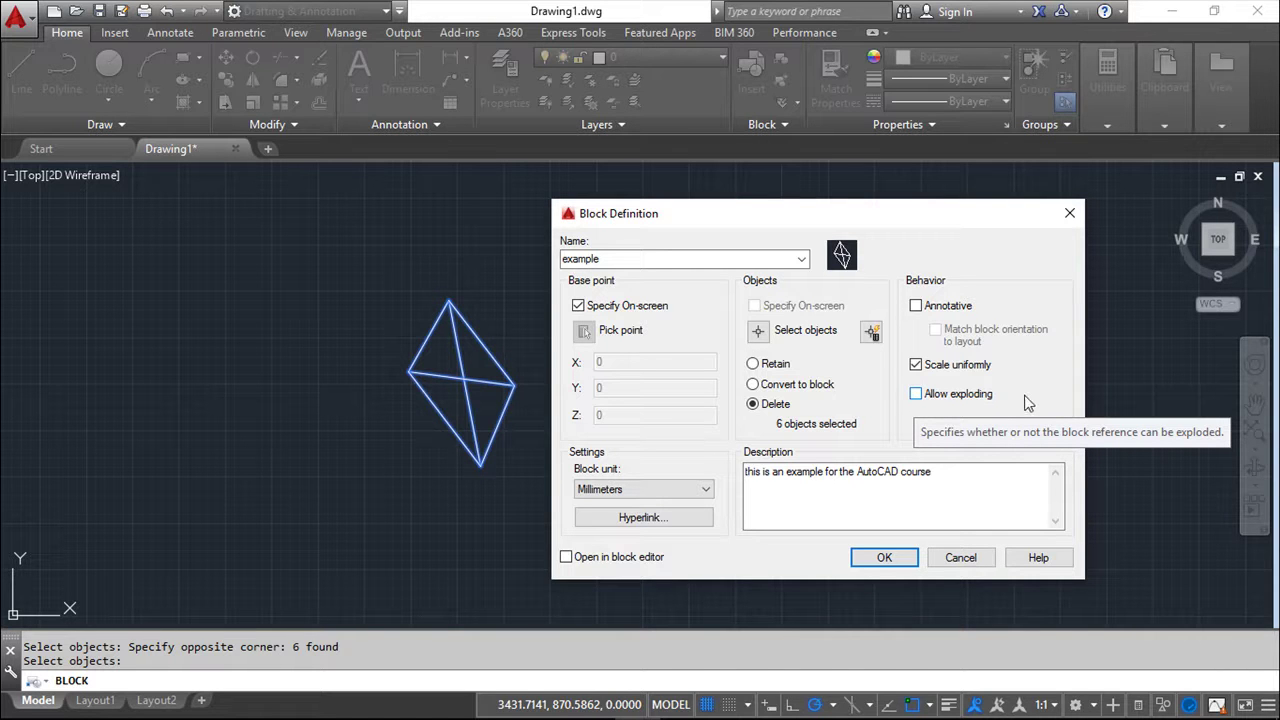
pyautogui.click(915, 396)
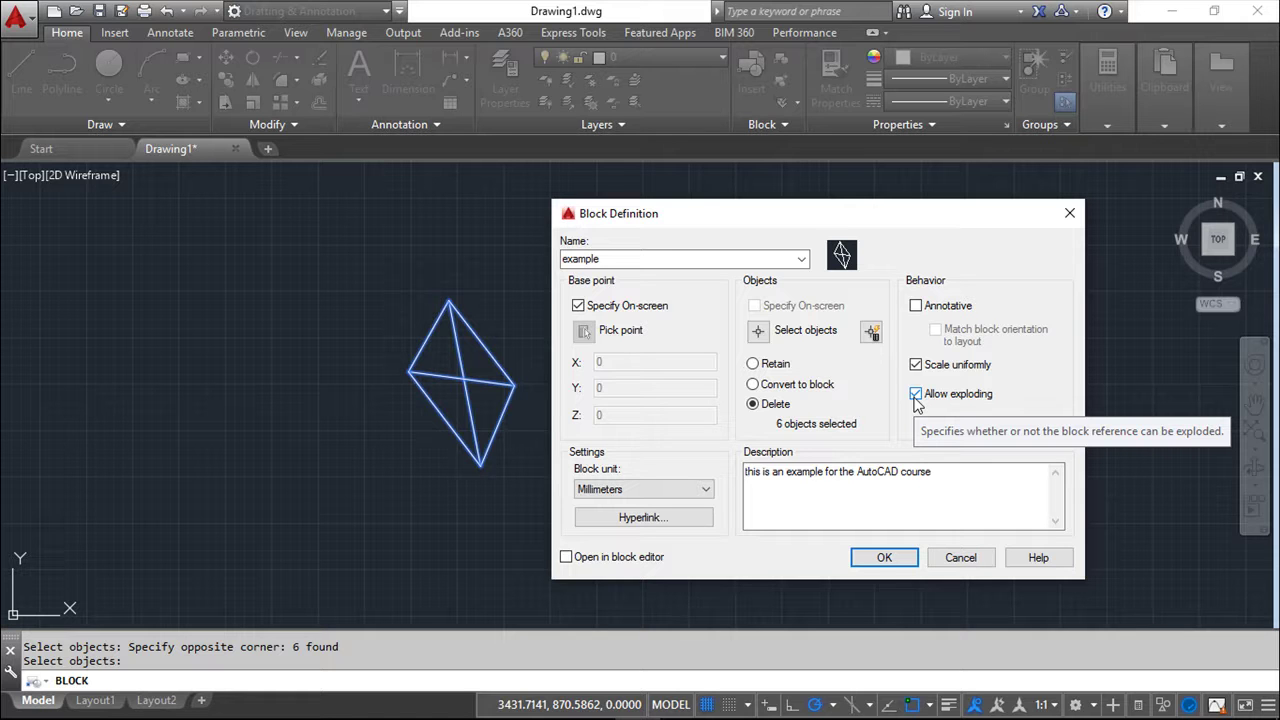
pyautogui.click(915, 395)
pyautogui.click(915, 395)
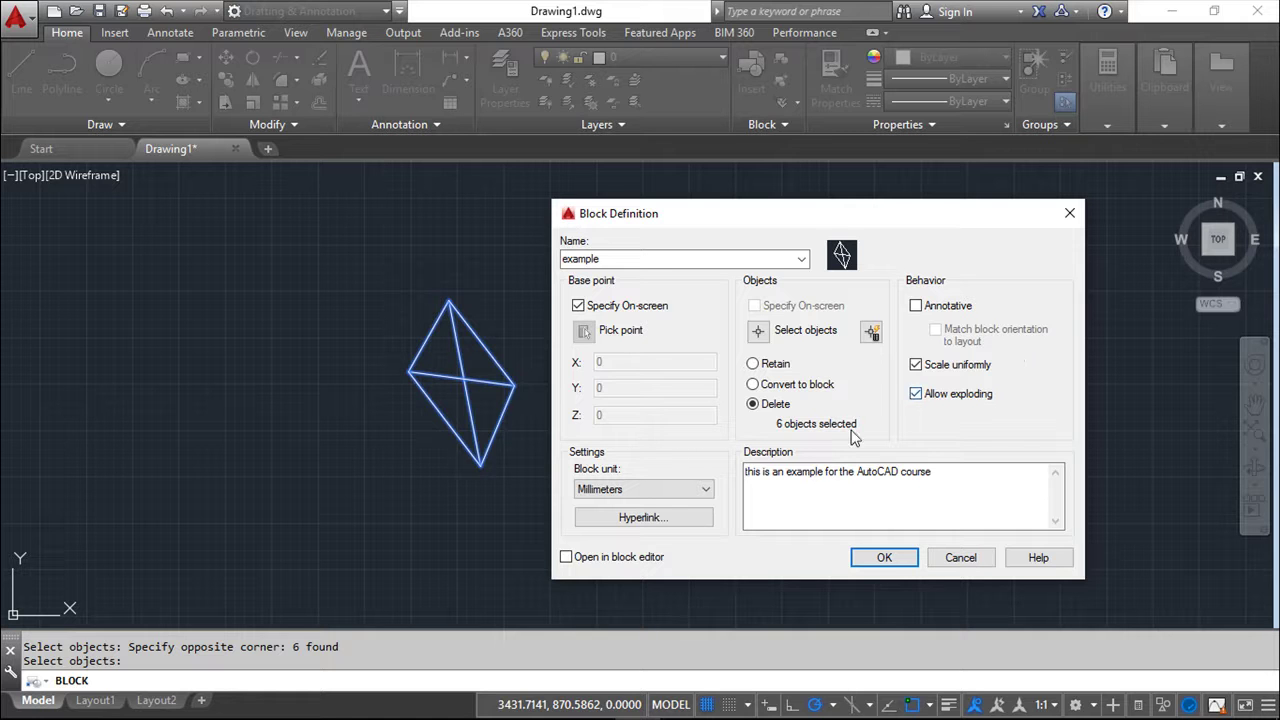
pyautogui.click(706, 489)
pyautogui.click(706, 492)
pyautogui.click(705, 490)
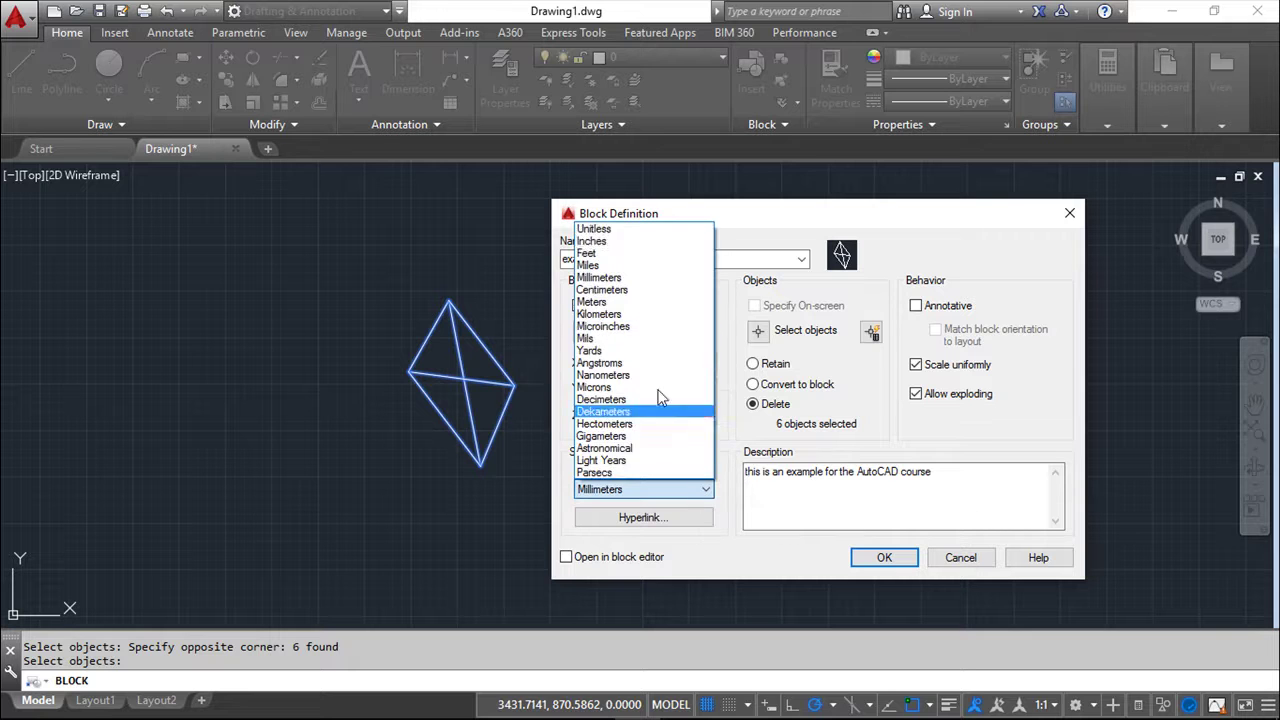
pyautogui.click(770, 224)
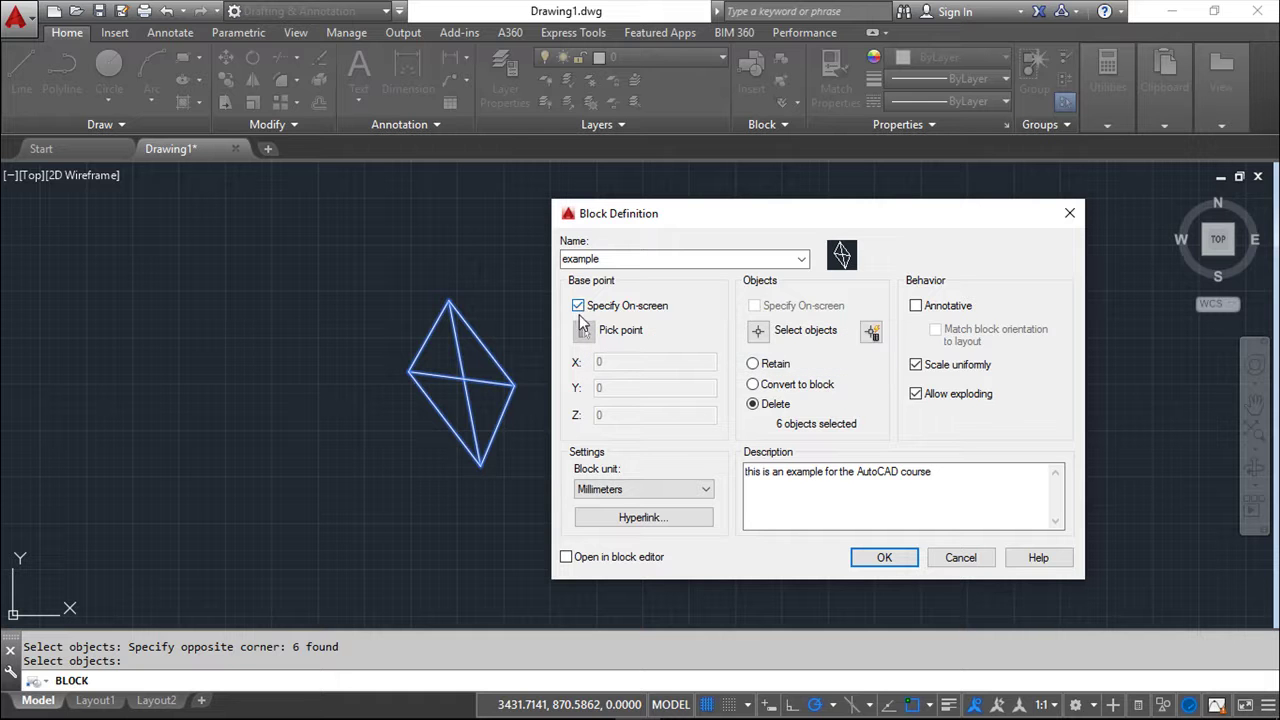
# Step: Create the block with its insertion base point at the diamond's lowest corner
pyautogui.click(885, 557)
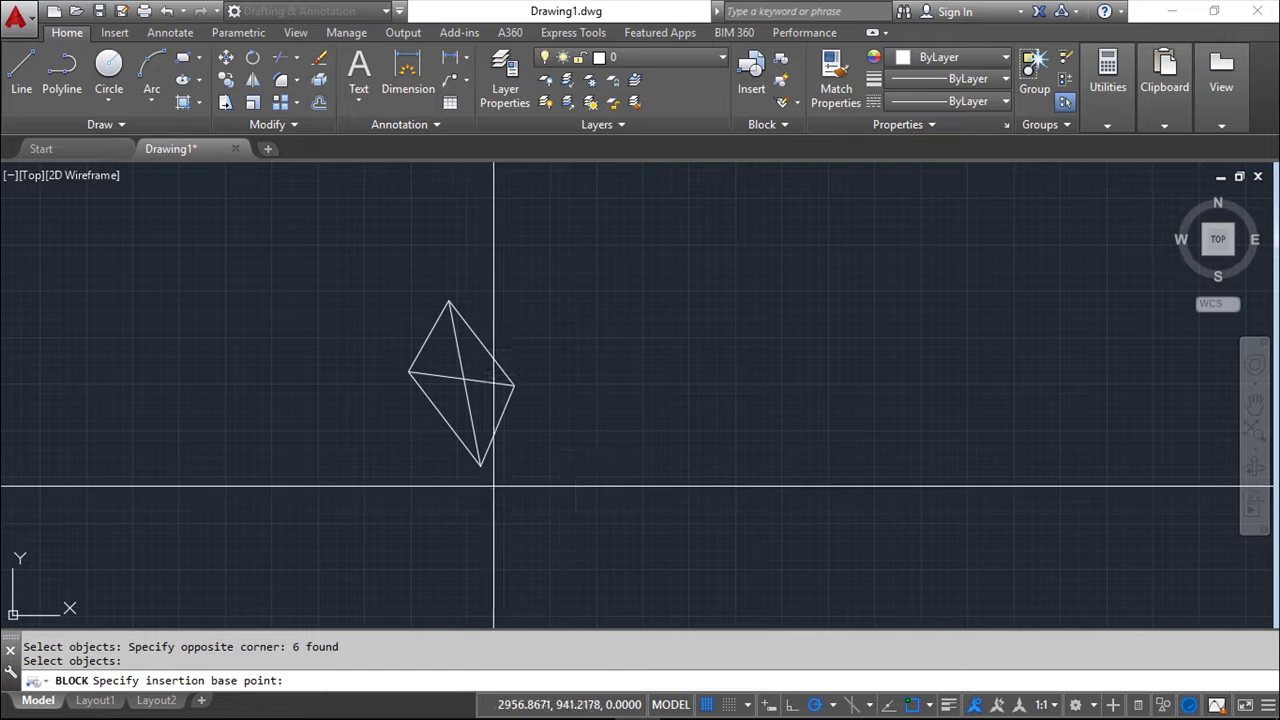
pyautogui.click(481, 466)
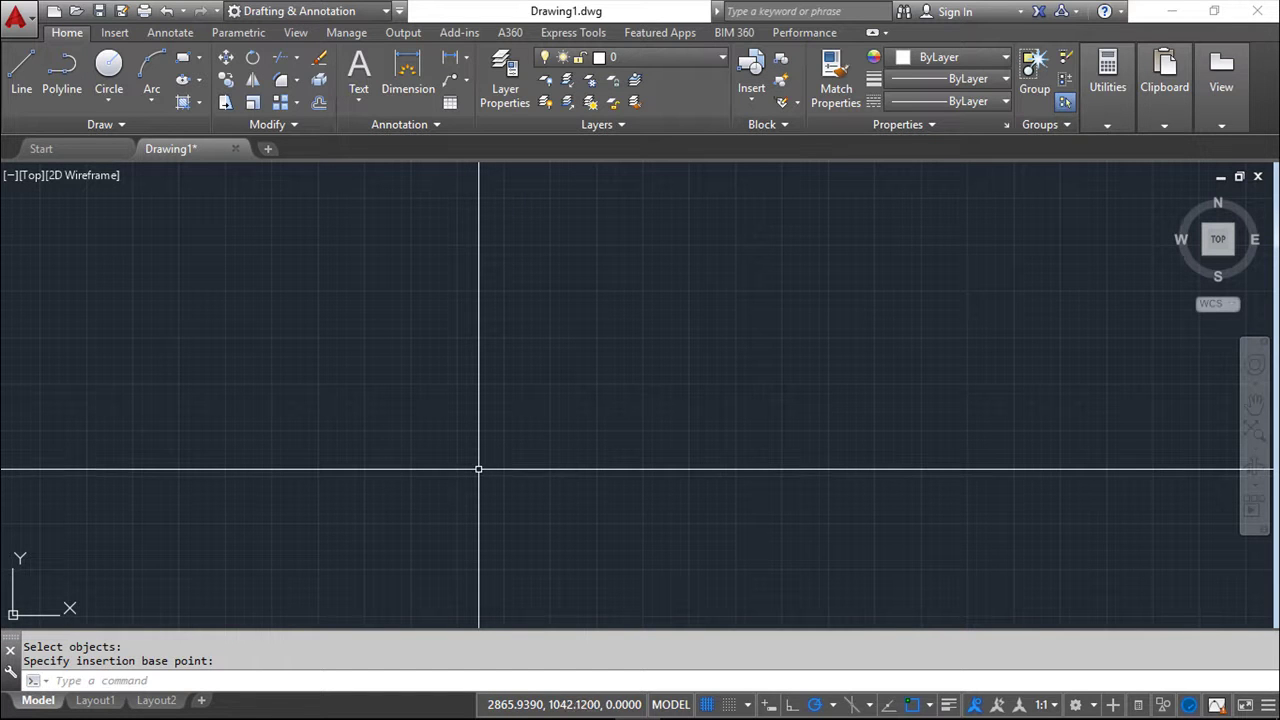
pyautogui.press('Return')
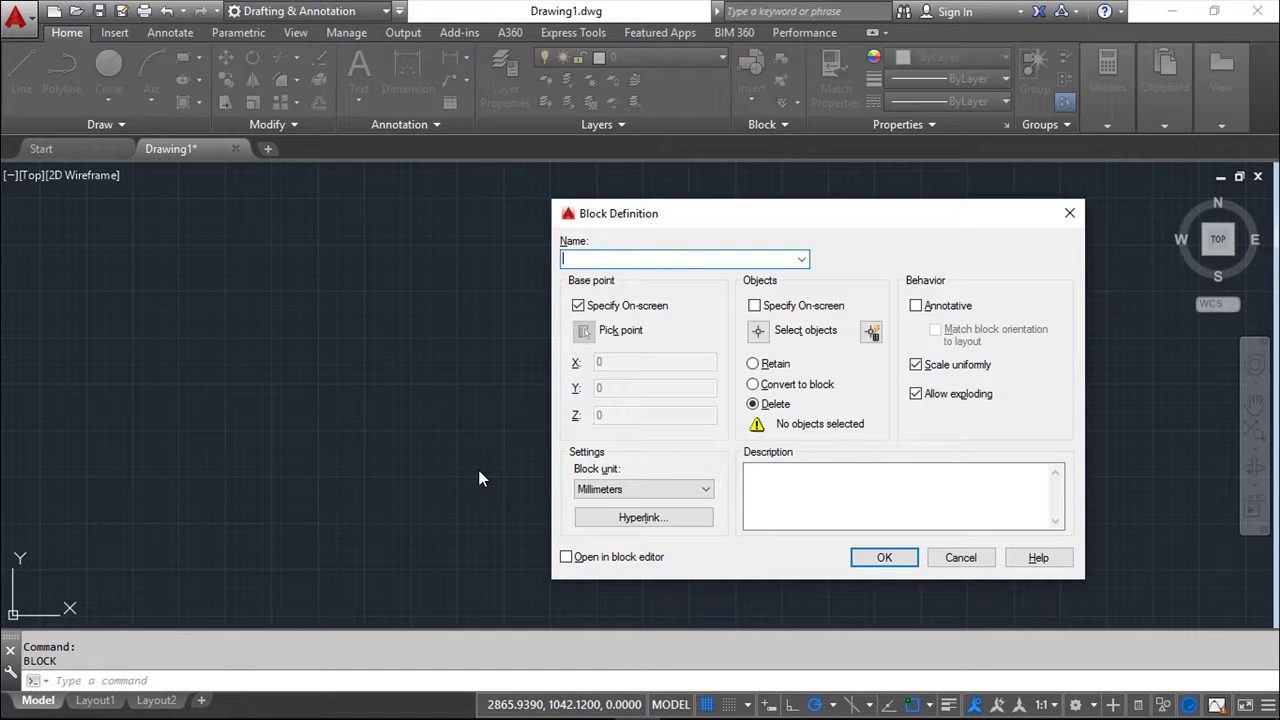
pyautogui.click(960, 557)
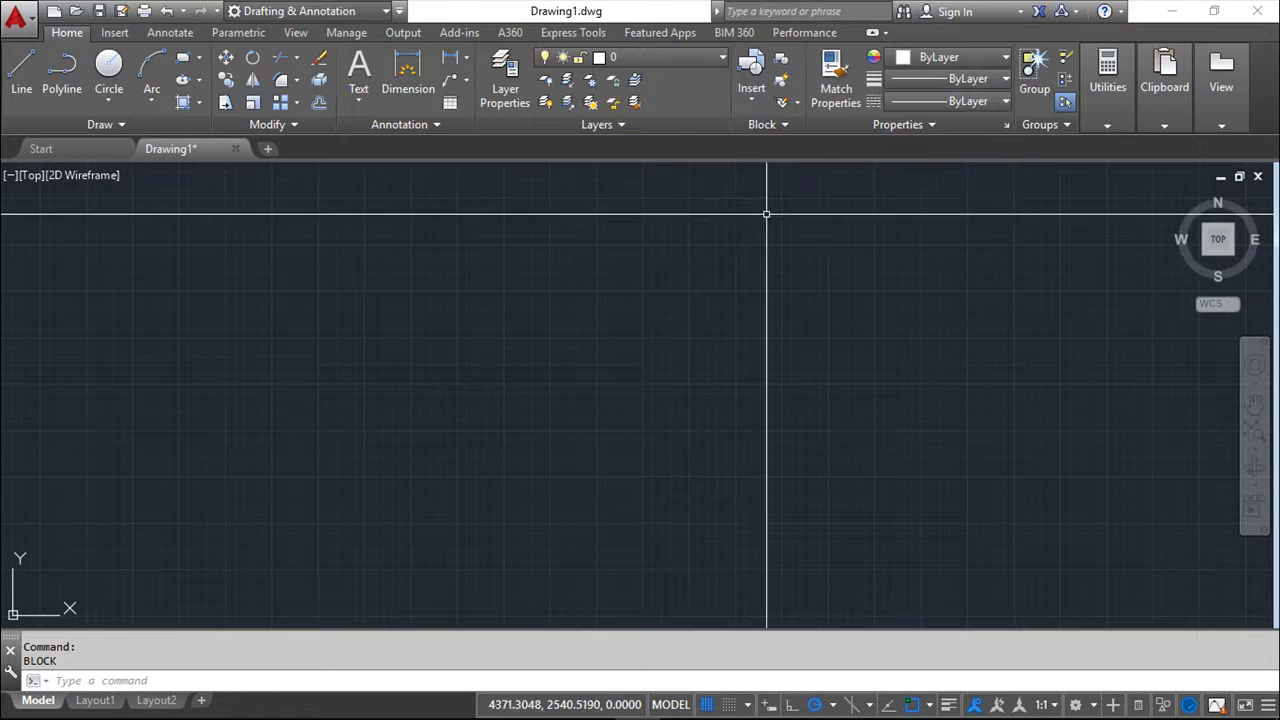
# Step: Insert the "example" block using the diamond's right-hand corner as base point, keeping the scale factor at 1
pyautogui.click(752, 78)
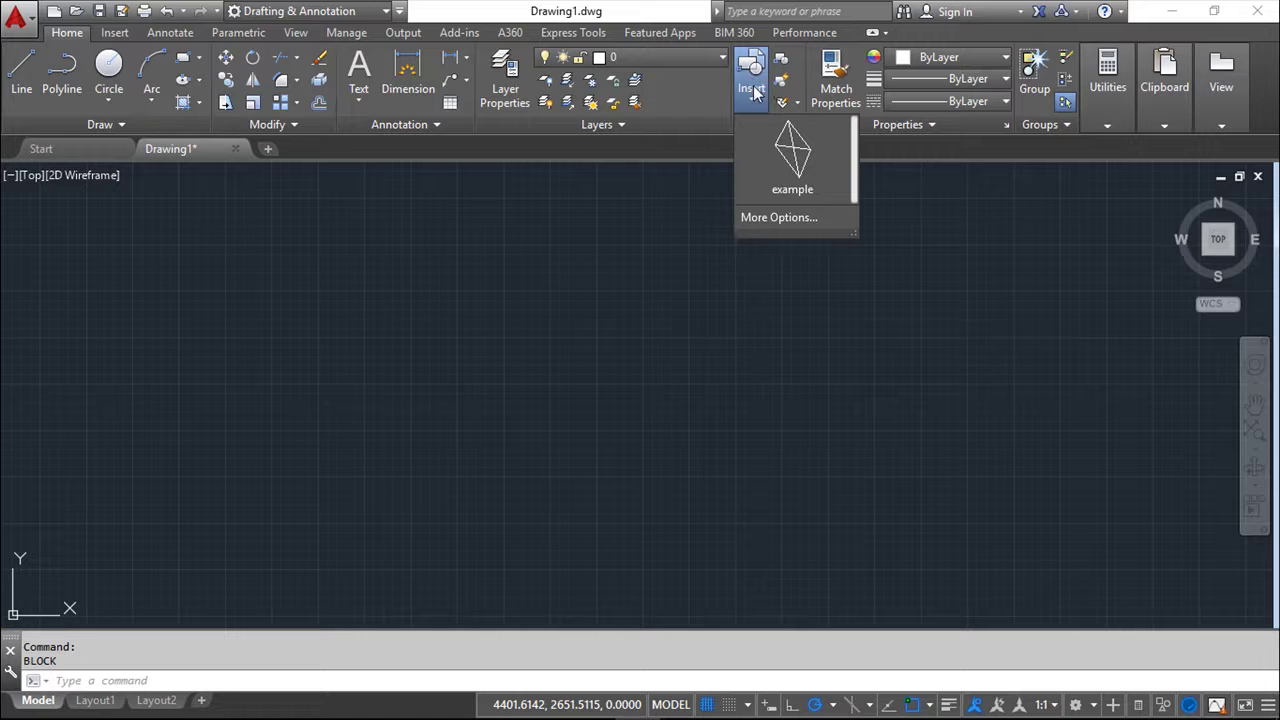
pyautogui.click(792, 167)
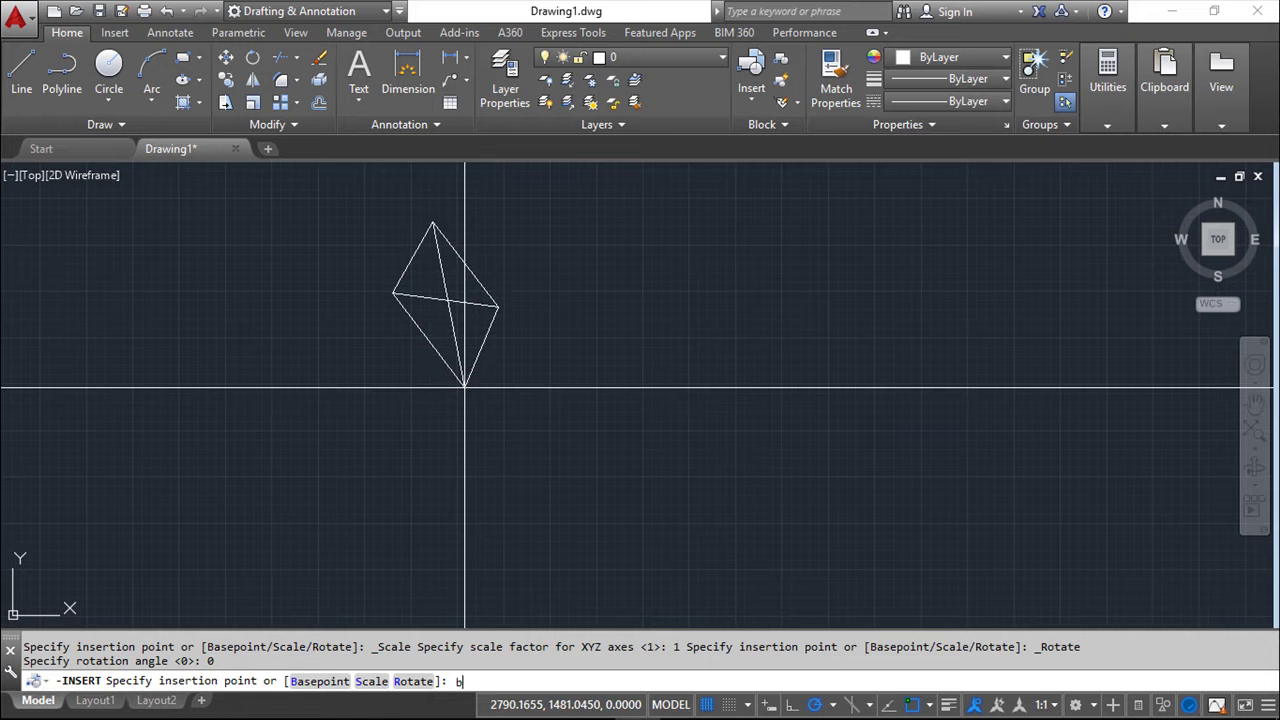
pyautogui.click(319, 681)
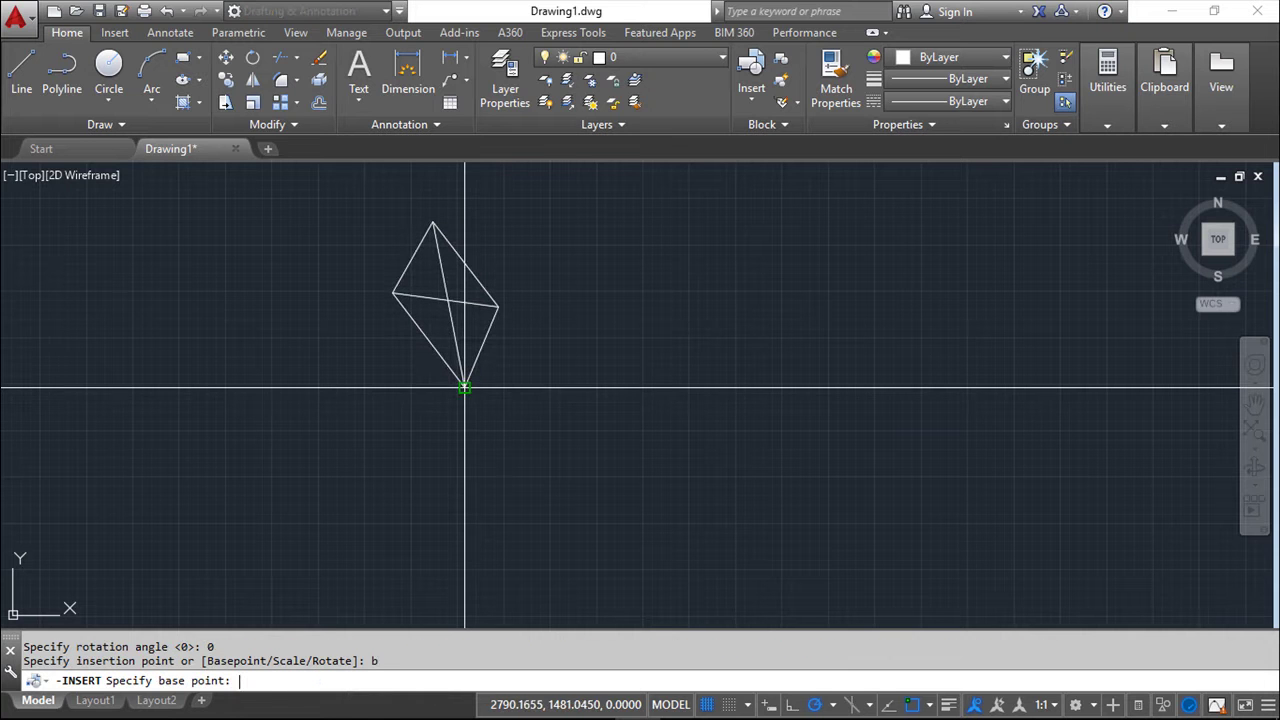
pyautogui.click(498, 306)
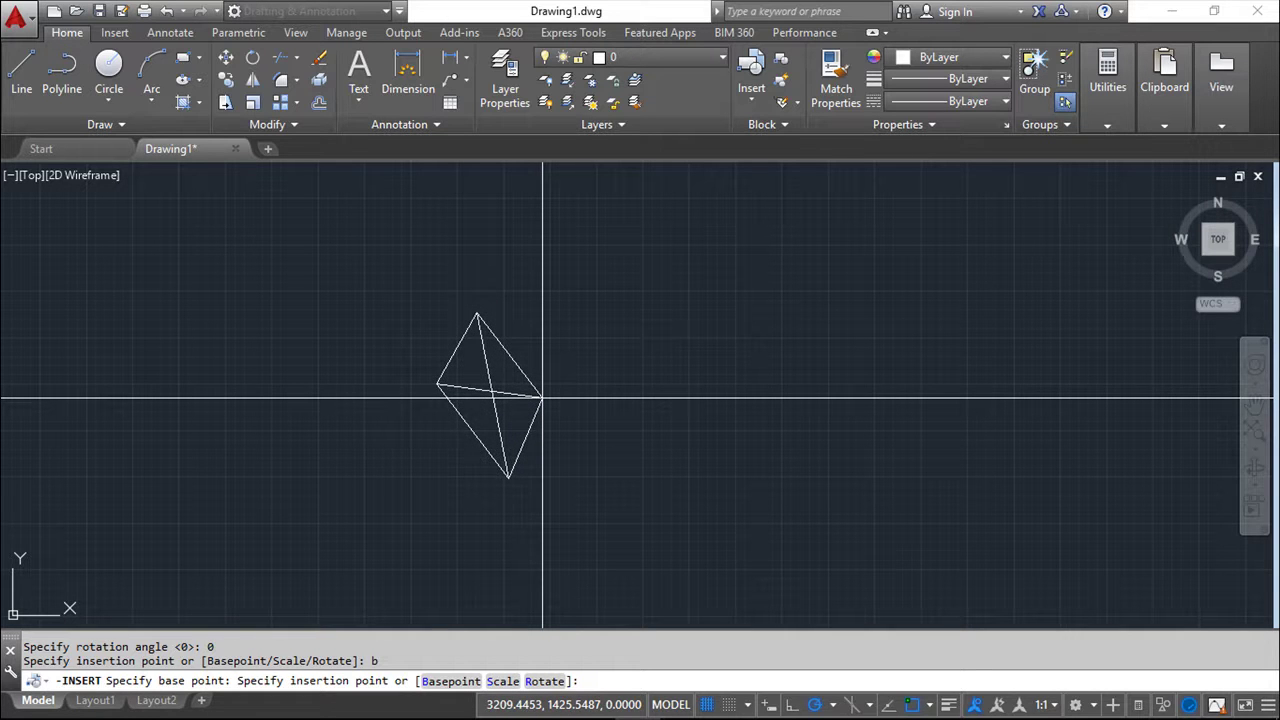
pyautogui.write('s')
pyautogui.press('Return')
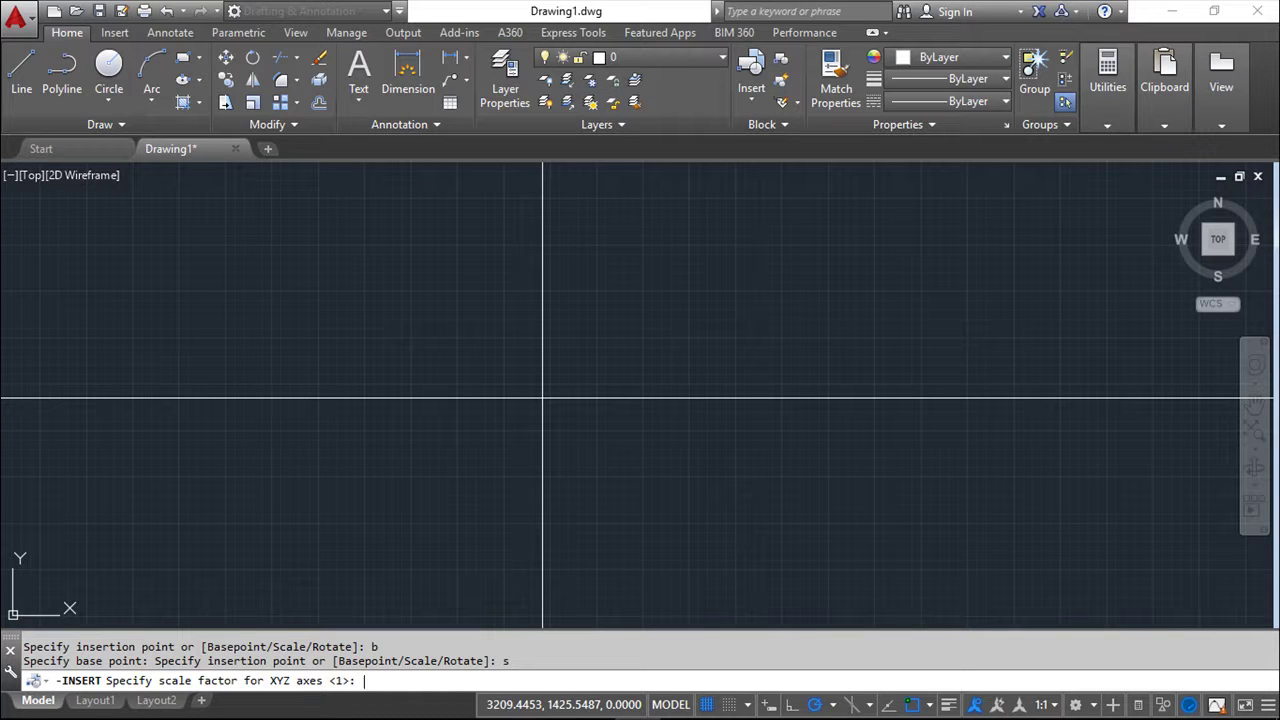
pyautogui.press('Return')
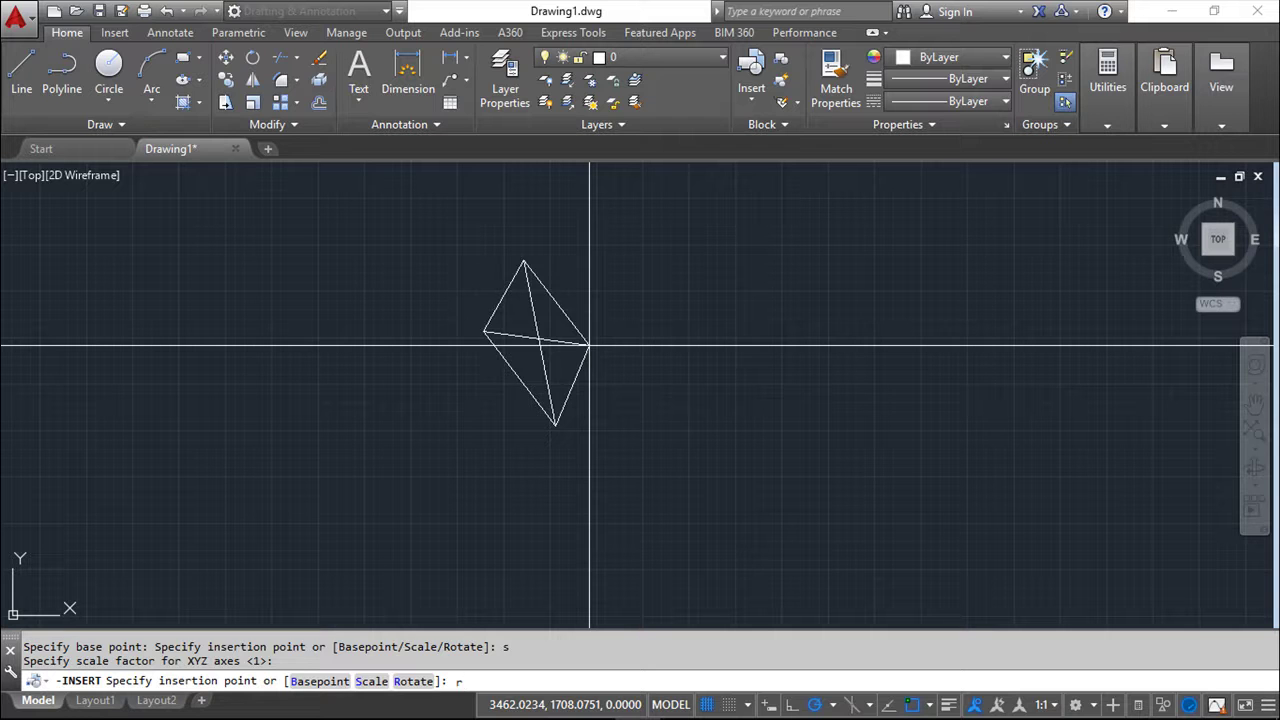
# Step: Set the block's rotation angle to 45 degrees and place it near the middle of the drawing area
pyautogui.write('r')
pyautogui.press('Return')
pyautogui.write('45')
pyautogui.press('Return')
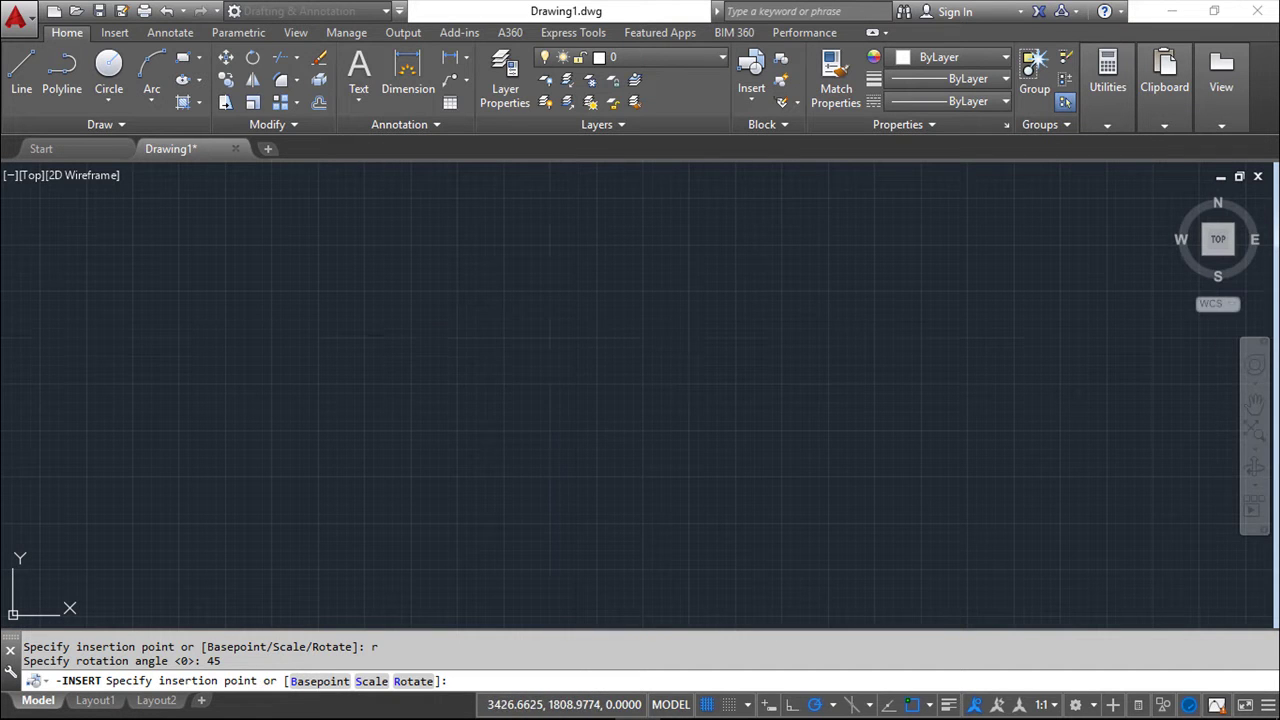
pyautogui.click(544, 358)
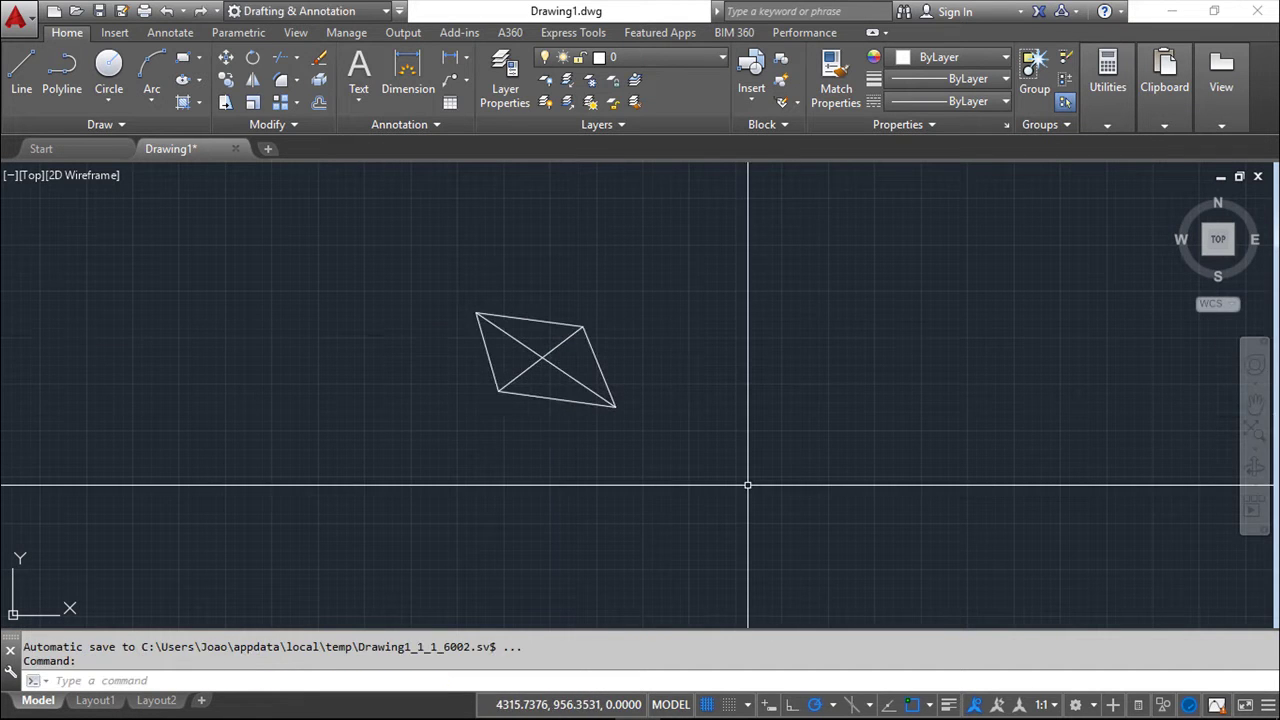
pyautogui.press('Escape')
pyautogui.press('Escape')
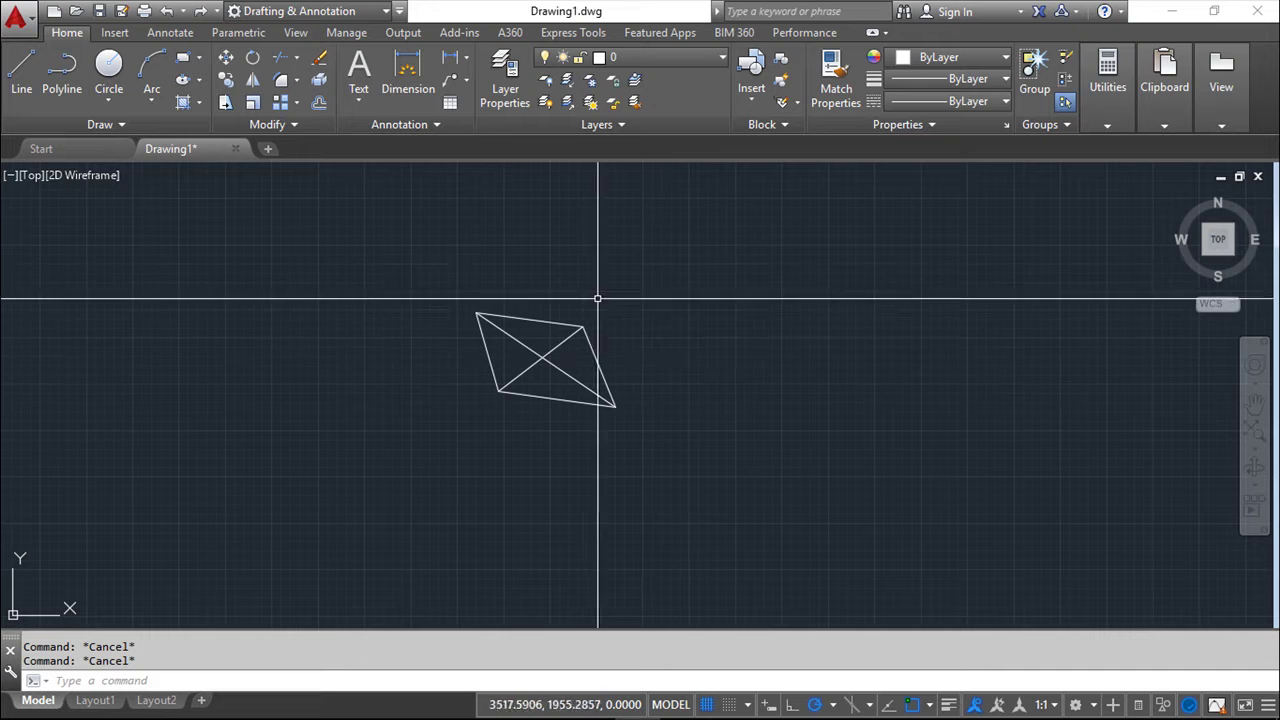
# Step: Explode the rotated "example" block into its separate lines
pyautogui.click(291, 125)
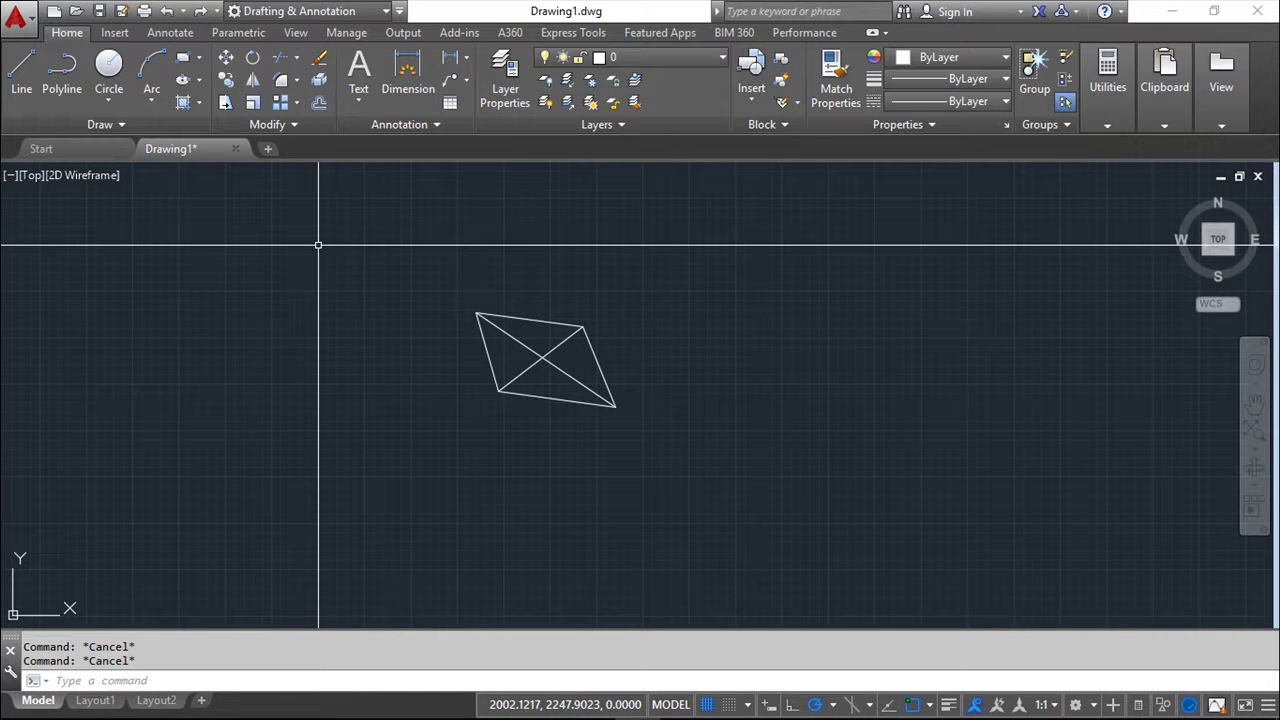
pyautogui.write('explode')
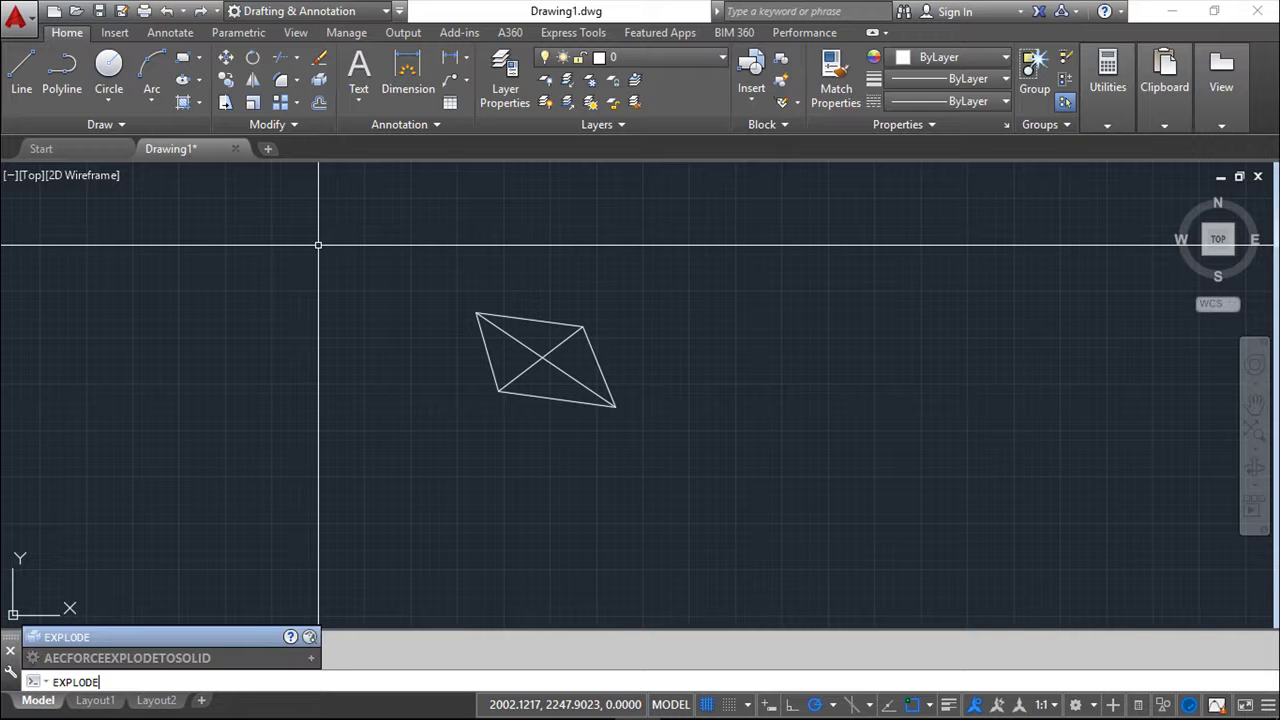
pyautogui.press('Return')
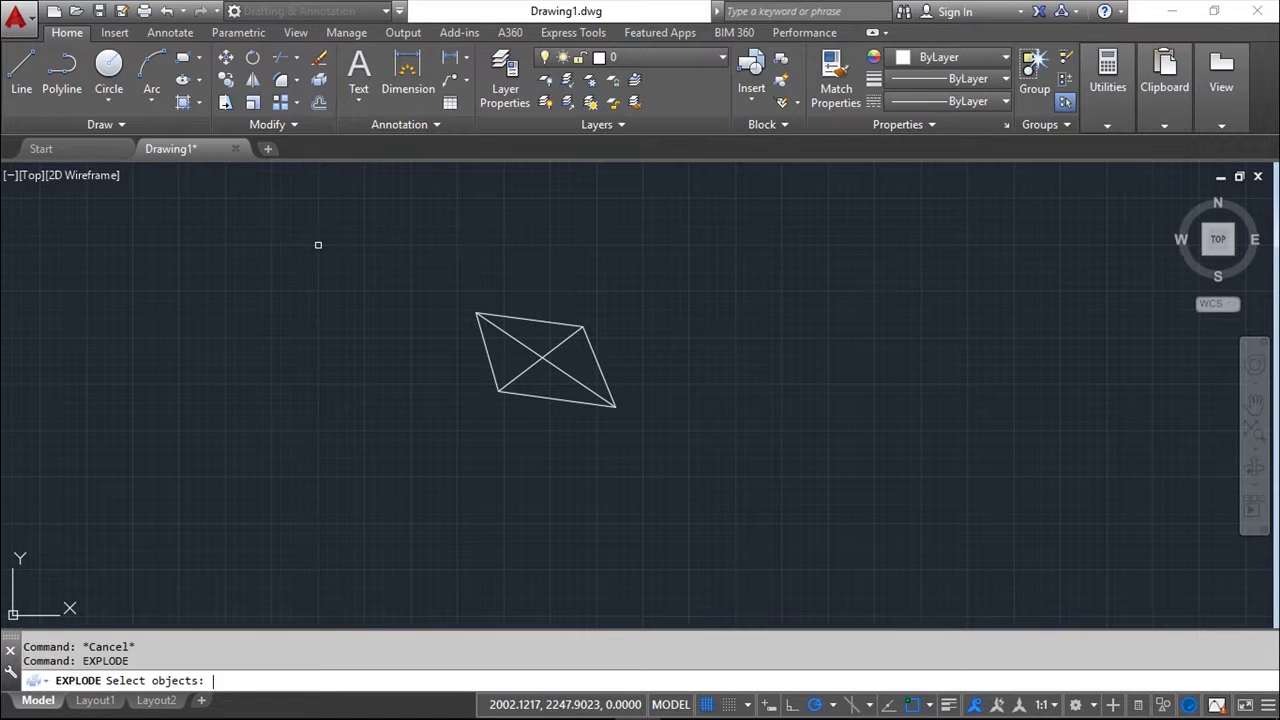
pyautogui.click(553, 321)
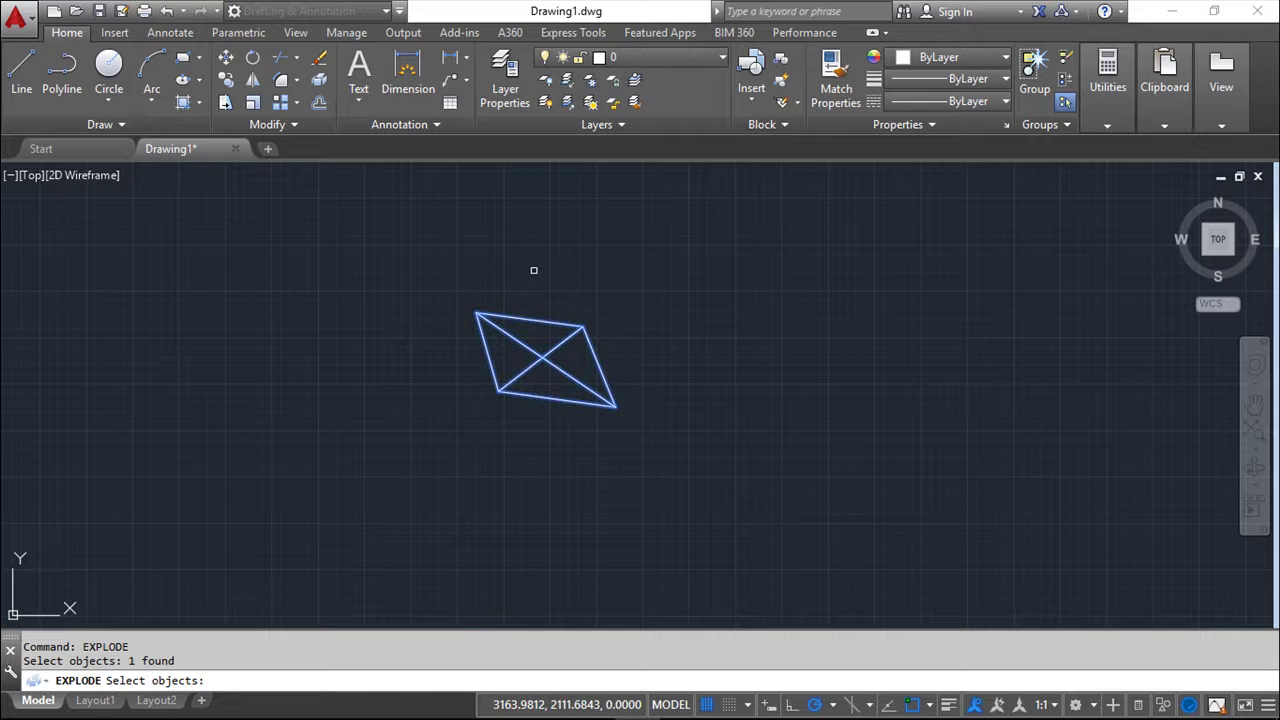
pyautogui.press('Return')
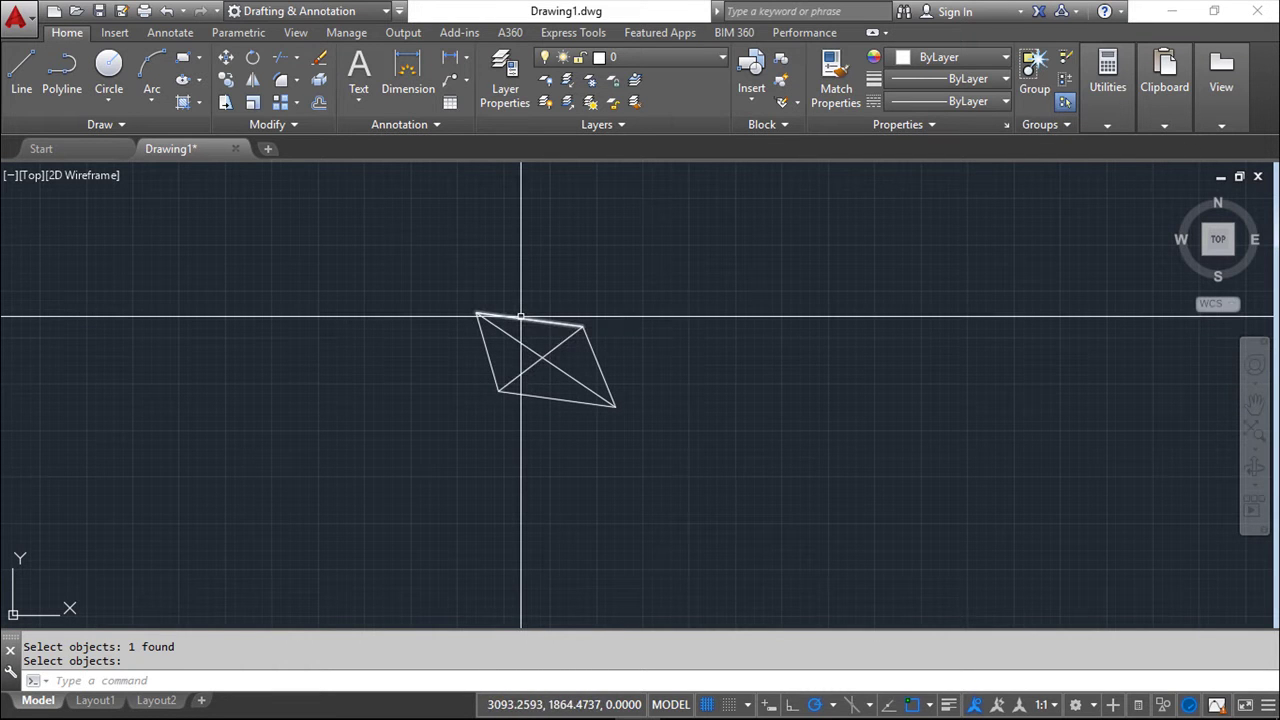
pyautogui.moveTo(520, 317)
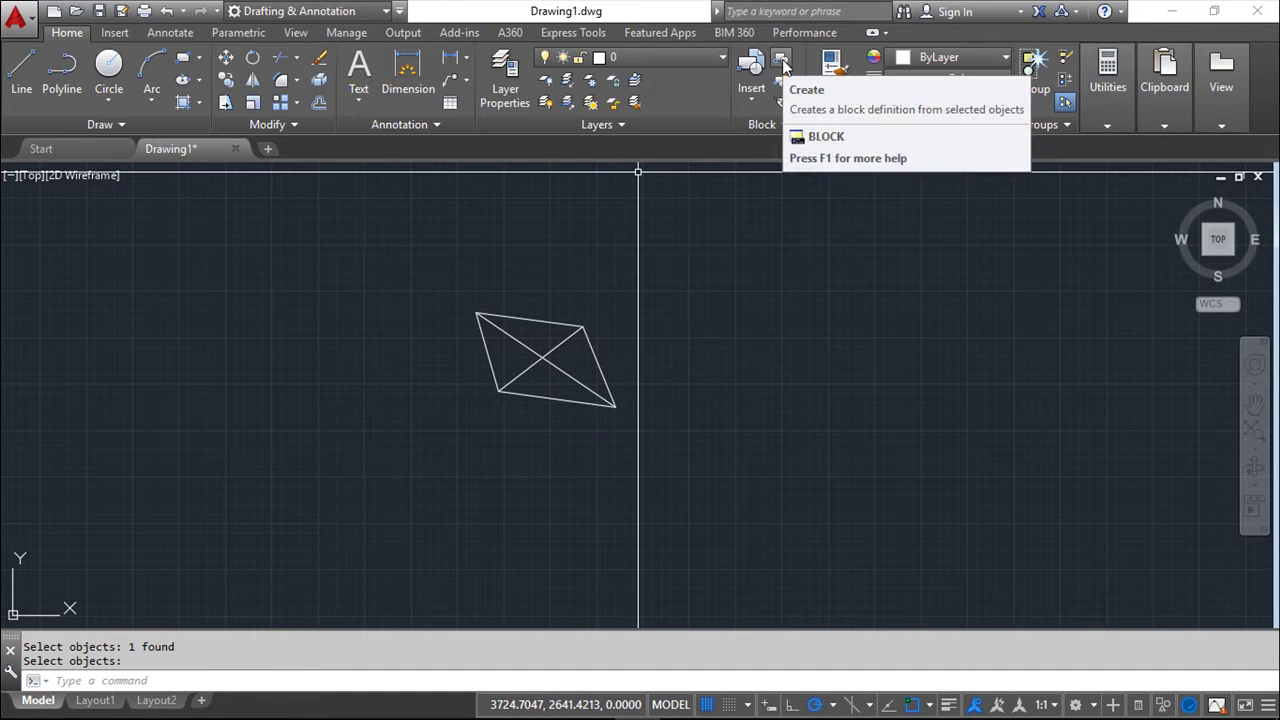
# Step: Start a new block definition named "example 1" with Allow exploding turned off
pyautogui.click(783, 63)
pyautogui.moveTo(759, 214); pyautogui.dragTo(845, 228)
pyautogui.write('example')
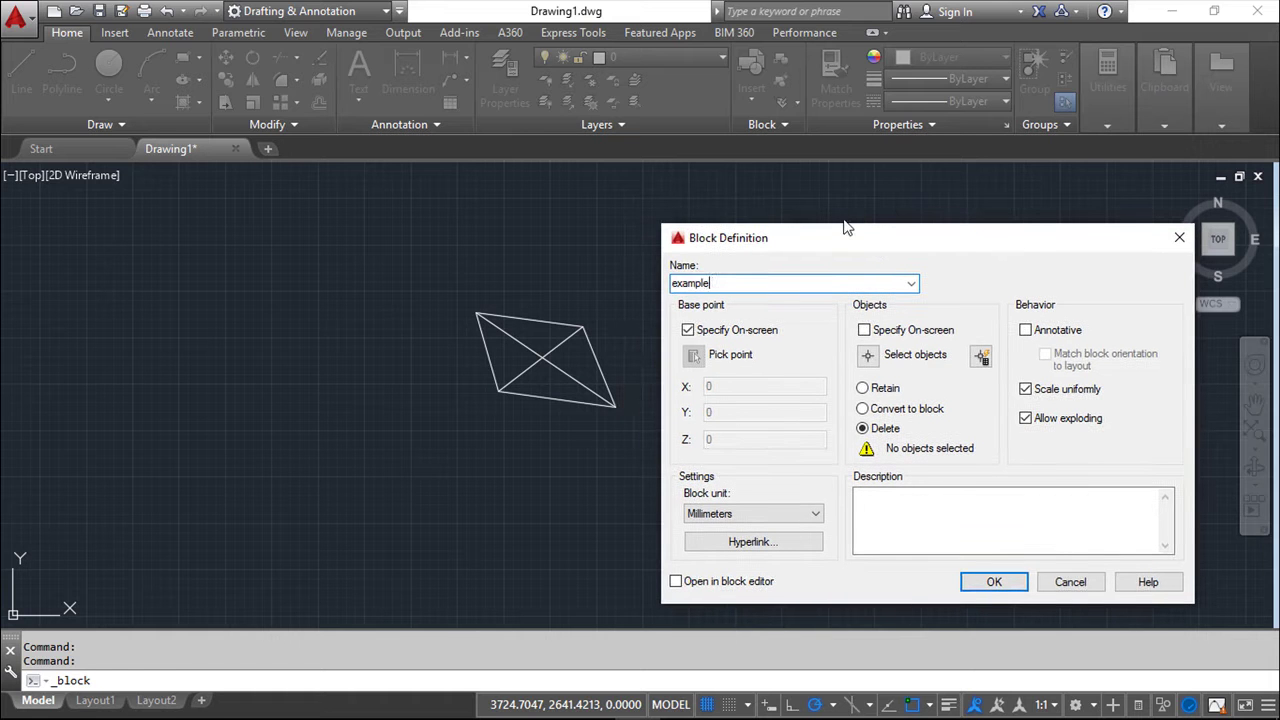
pyautogui.write(' 1')
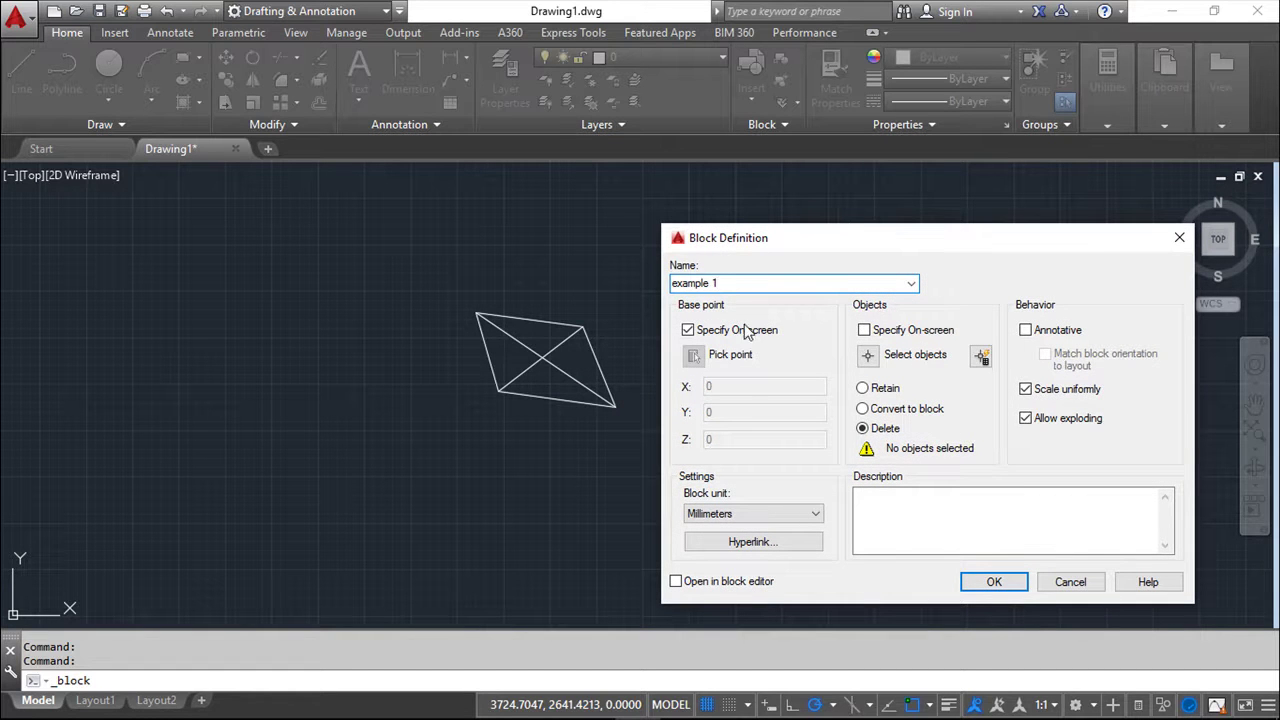
pyautogui.click(1027, 417)
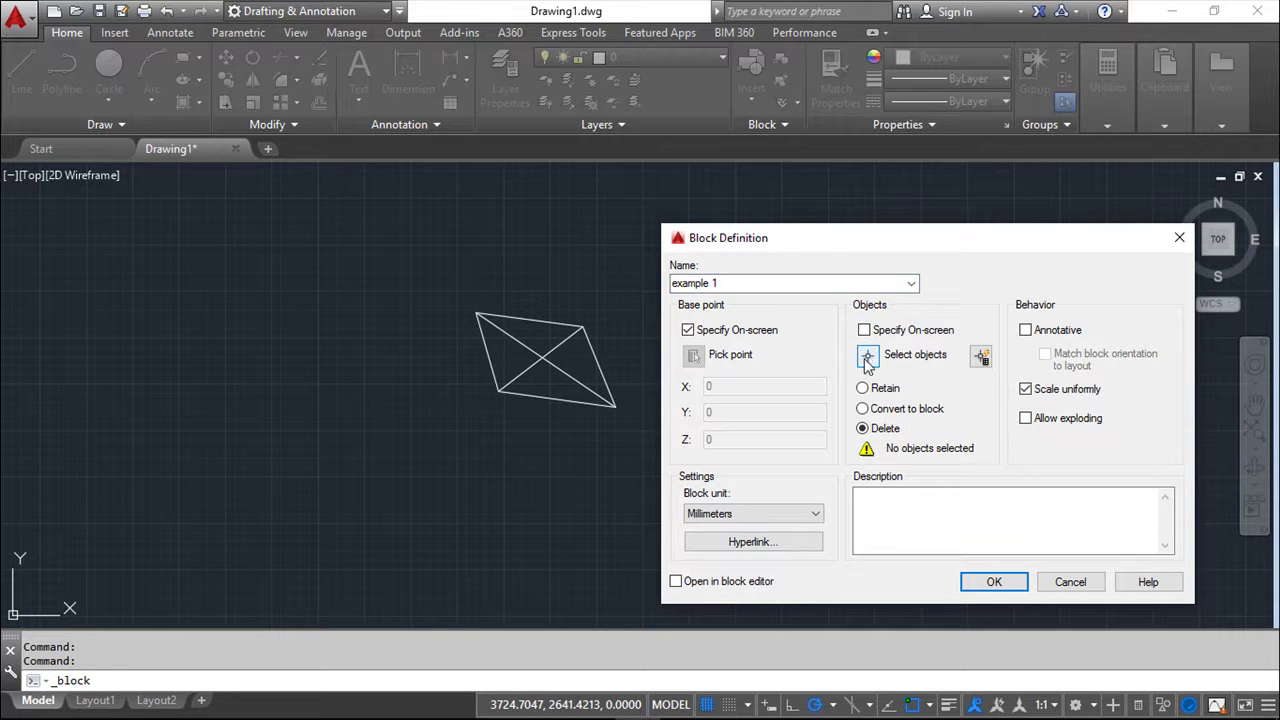
# Step: Select all six lines of the rotated diamond as the objects for the "example 1" block
pyautogui.click(868, 355)
pyautogui.click(400, 266)
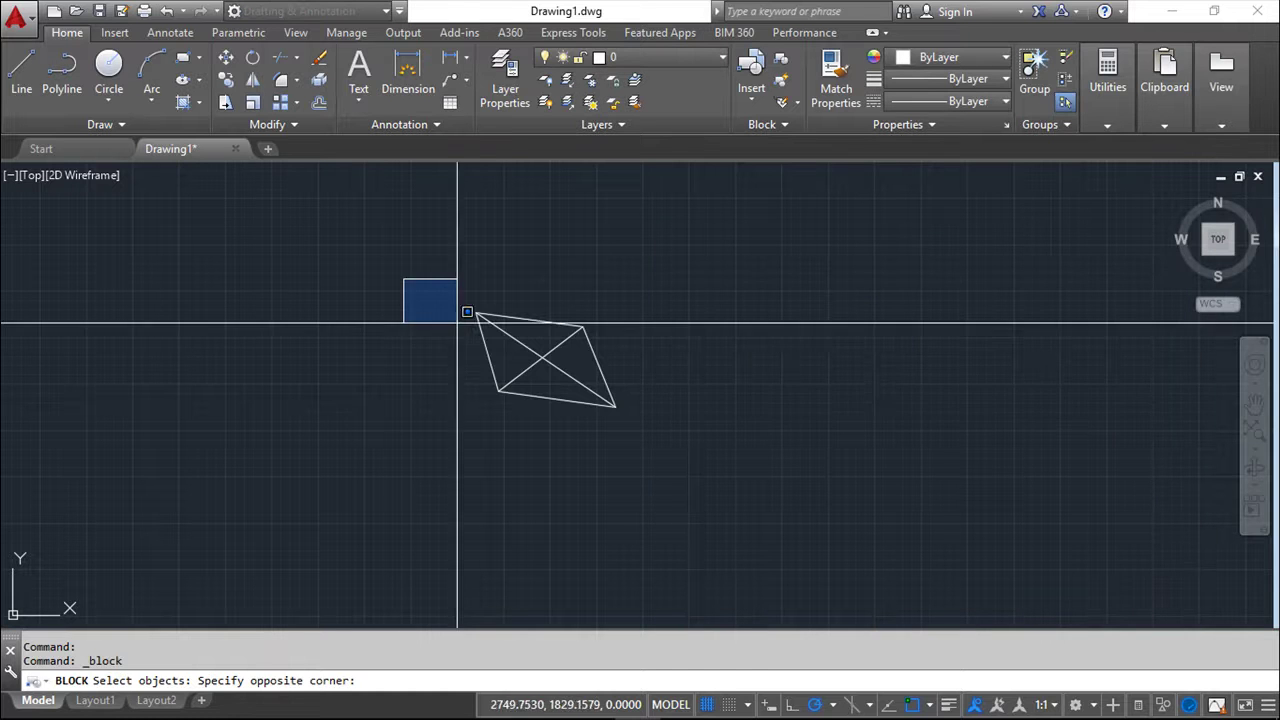
pyautogui.click(640, 426)
pyautogui.press('Return')
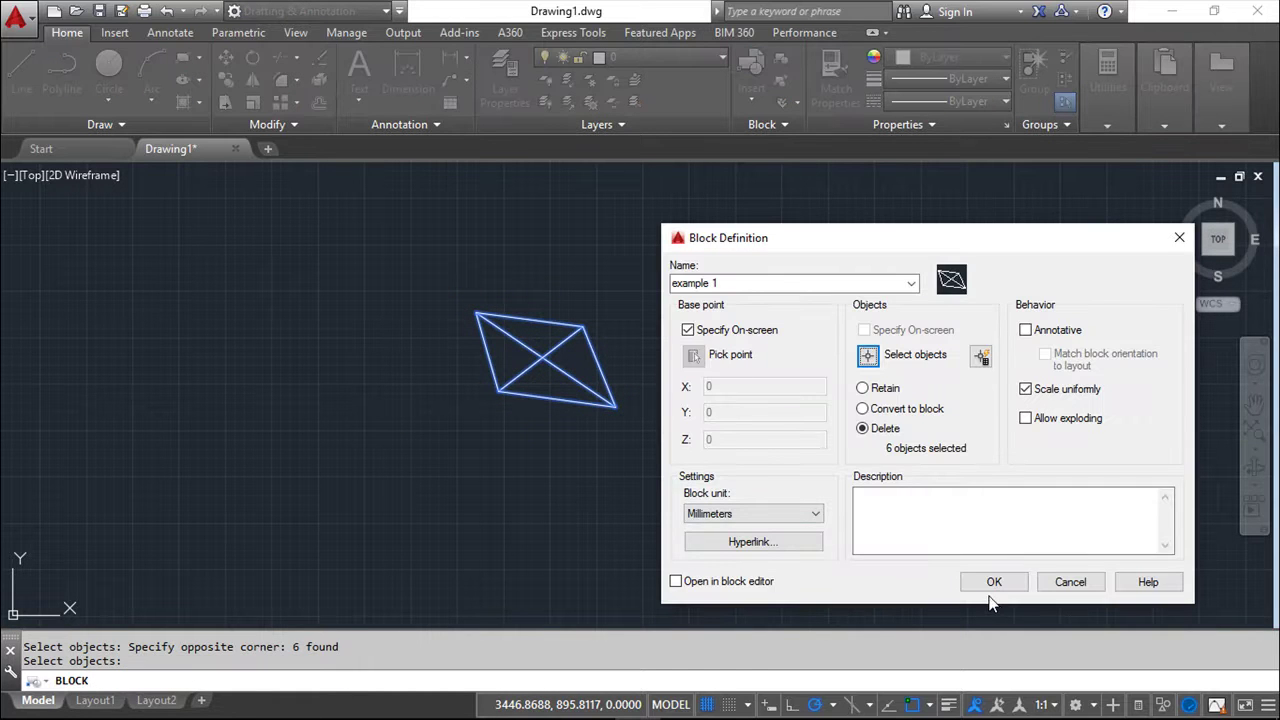
# Step: Set the source objects to Retain and create the block with its insertion base point at the diamond's lower-left corner
pyautogui.click(863, 387)
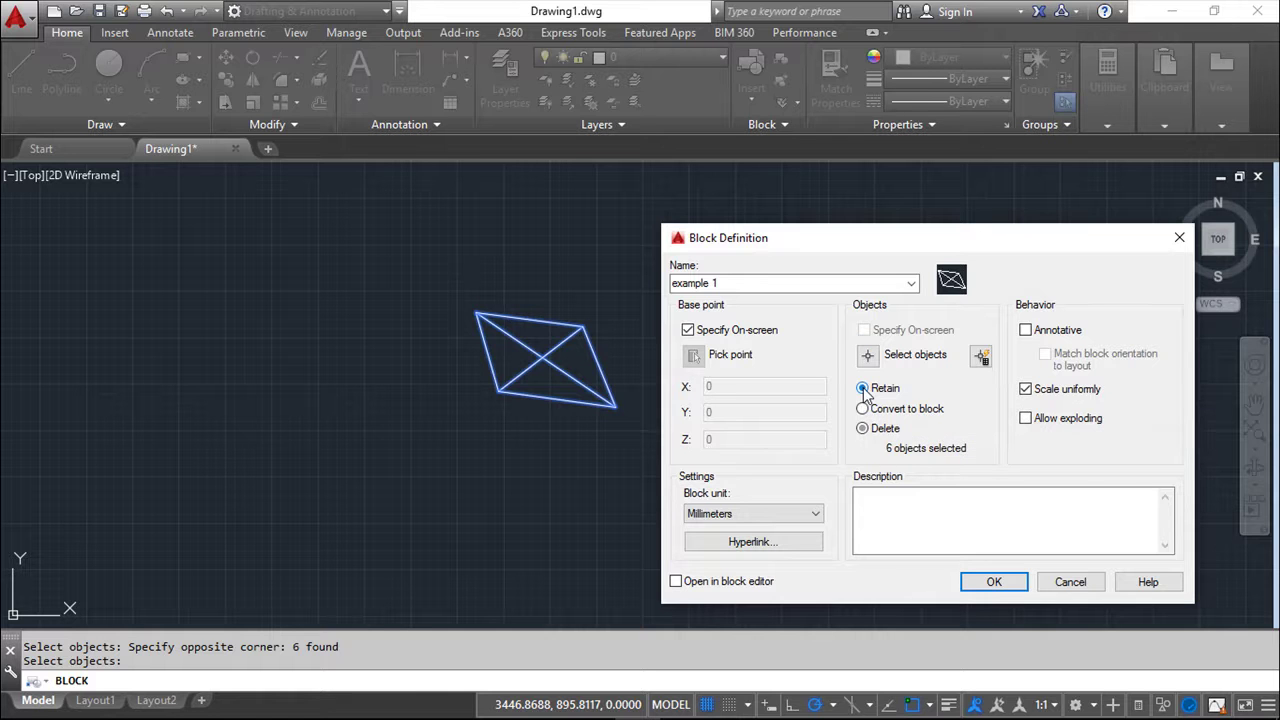
pyautogui.click(993, 582)
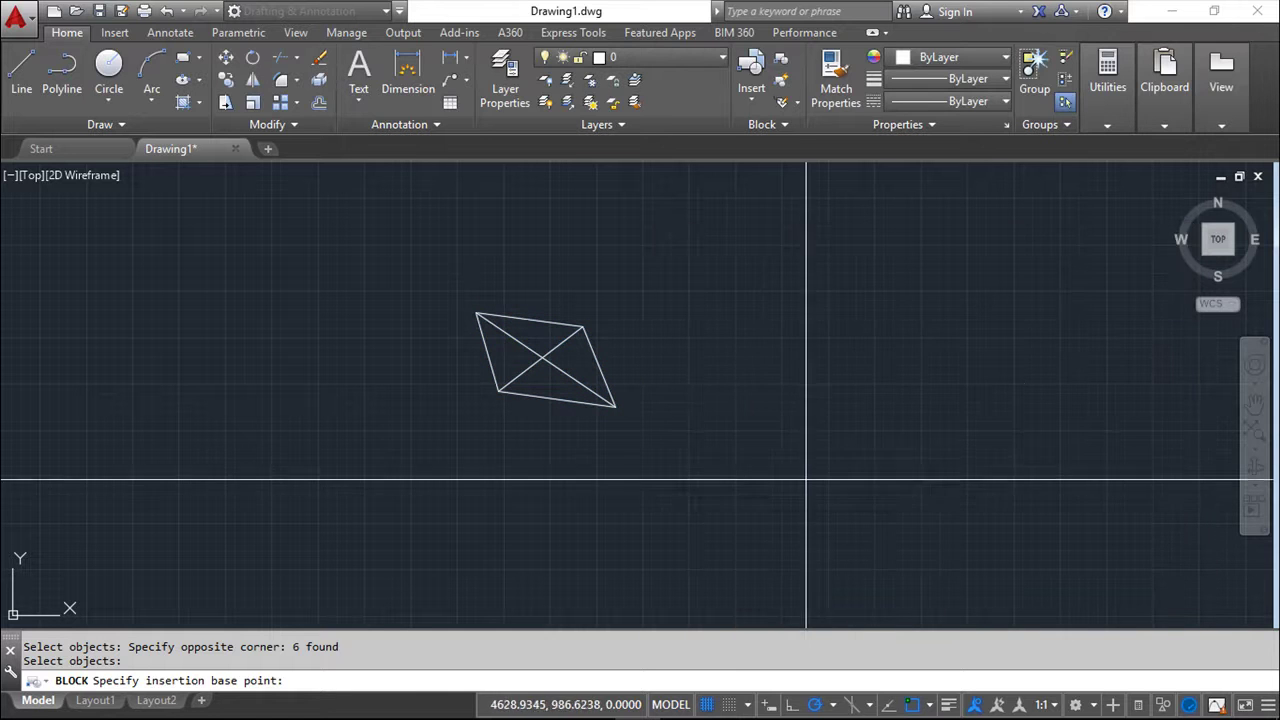
pyautogui.click(498, 391)
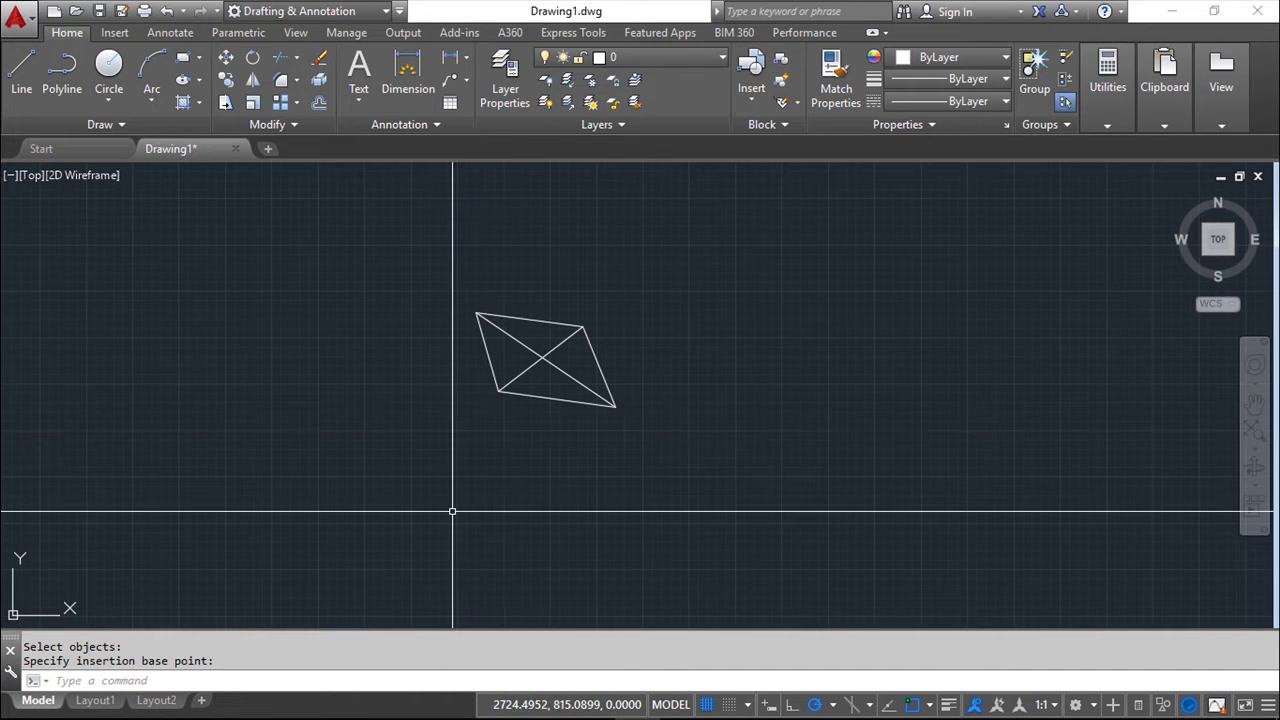
pyautogui.press('Escape')
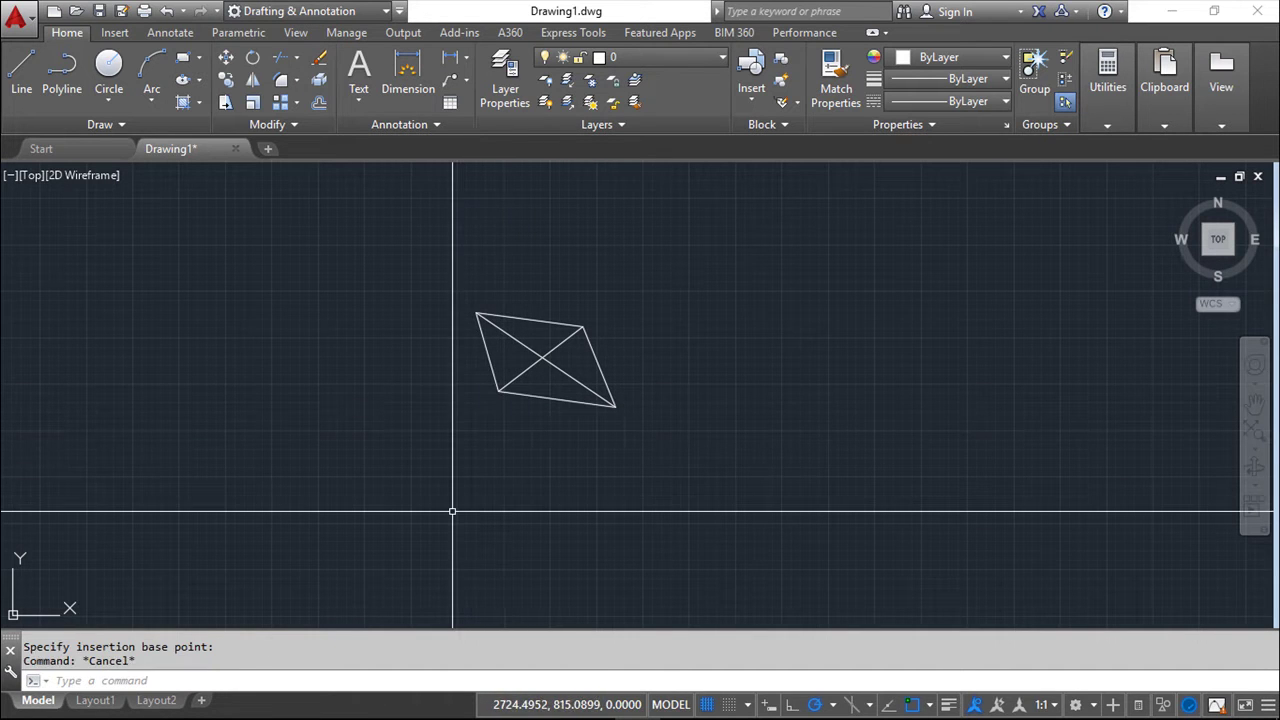
# Step: Insert one "example 1" block to the right of the original diamond, level with it
pyautogui.click(752, 75)
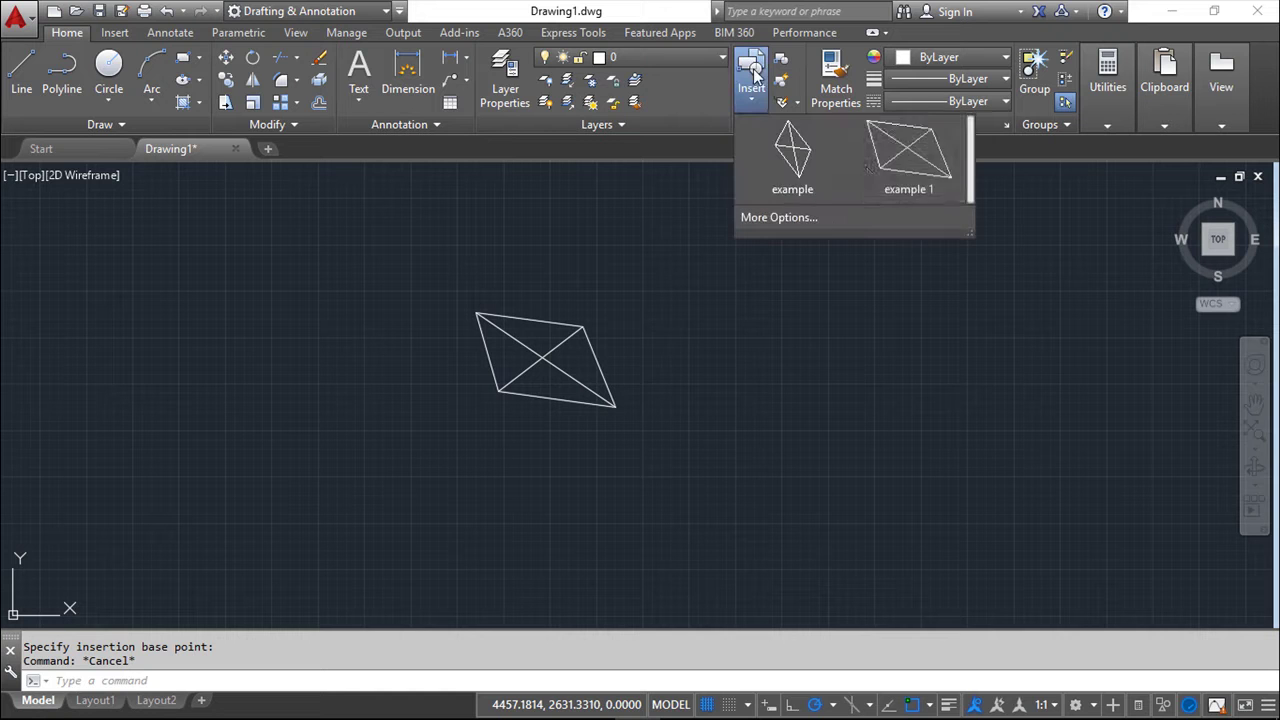
pyautogui.click(929, 166)
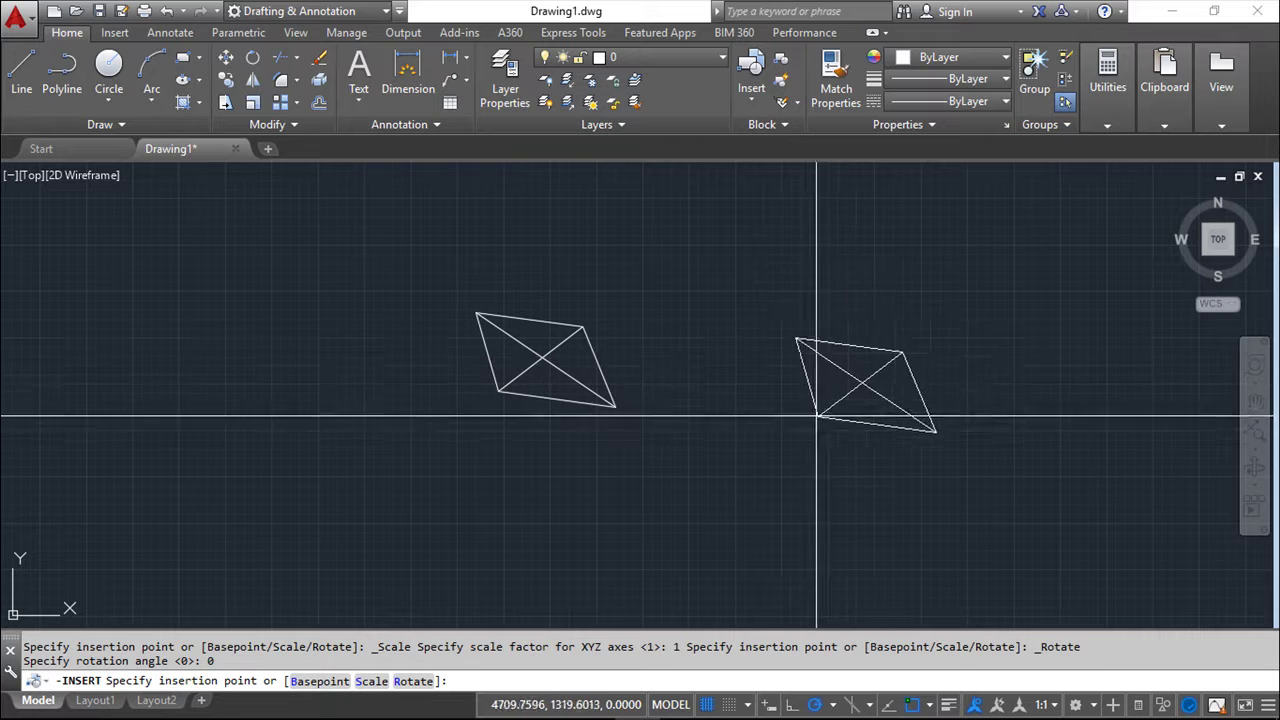
pyautogui.click(796, 390)
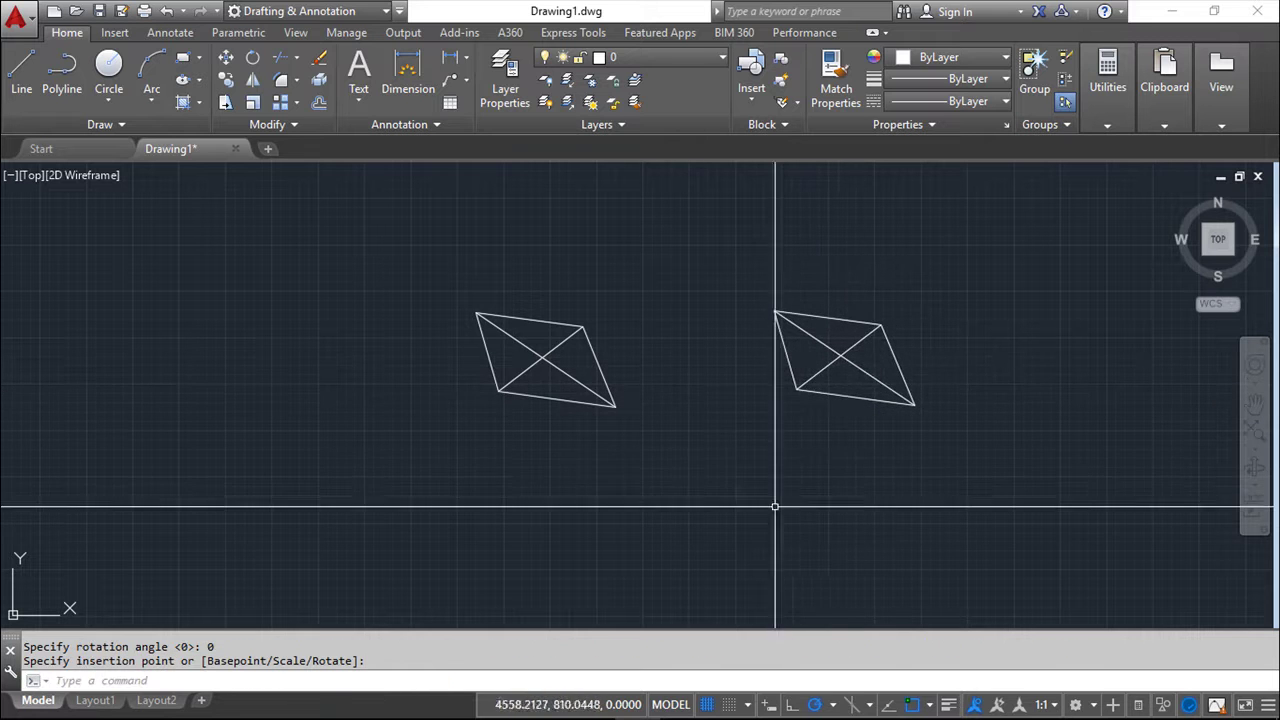
# Step: Try to explode the inserted "example 1" block
pyautogui.write('explode')
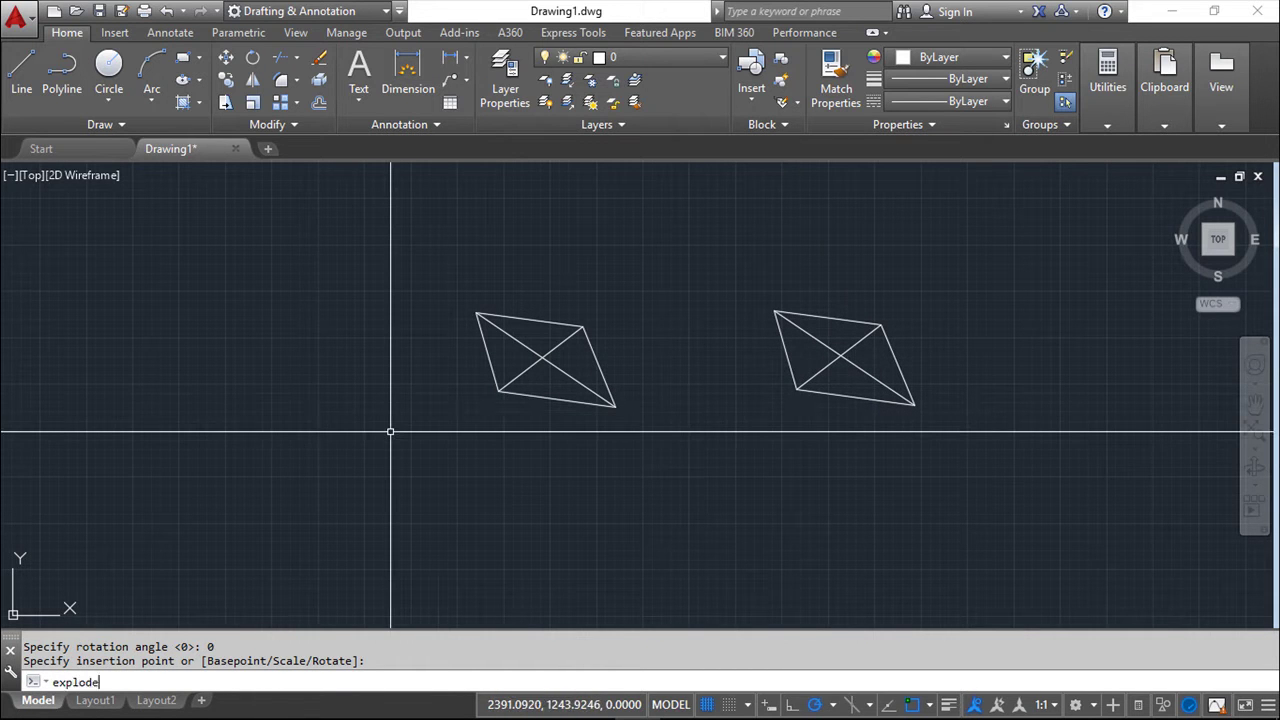
pyautogui.press('Return')
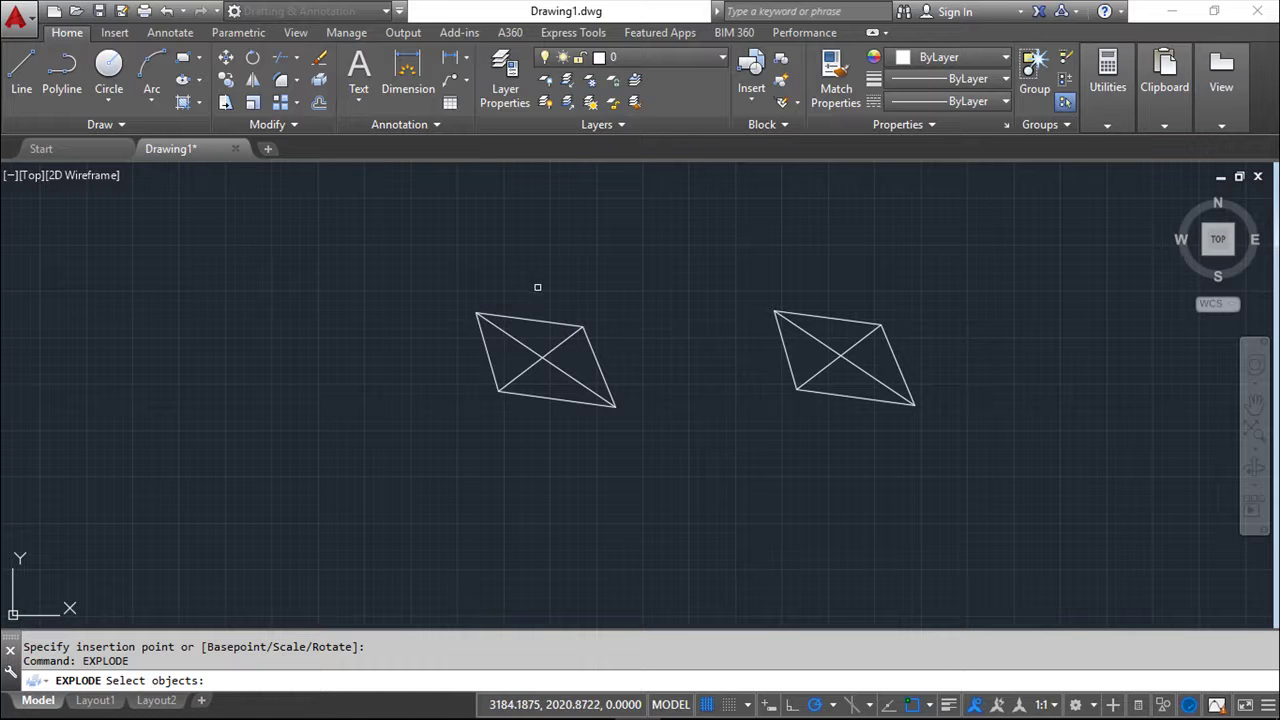
pyautogui.click(834, 318)
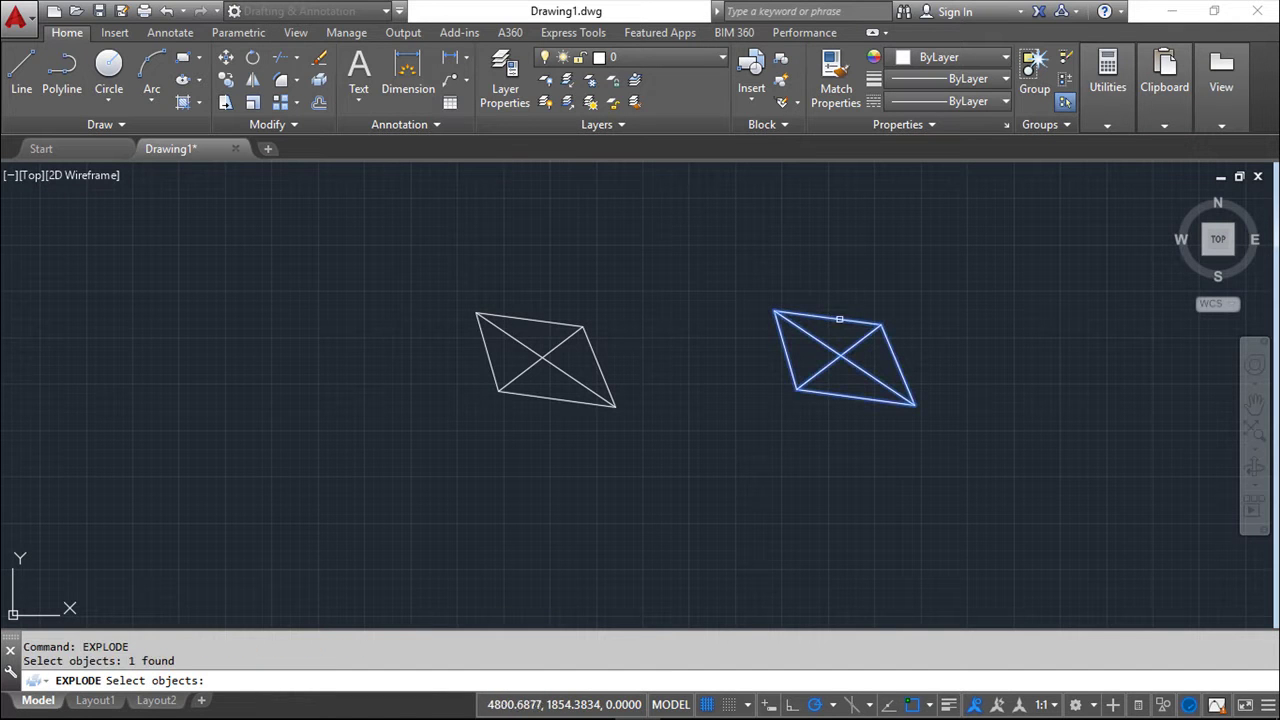
pyautogui.press('Return')
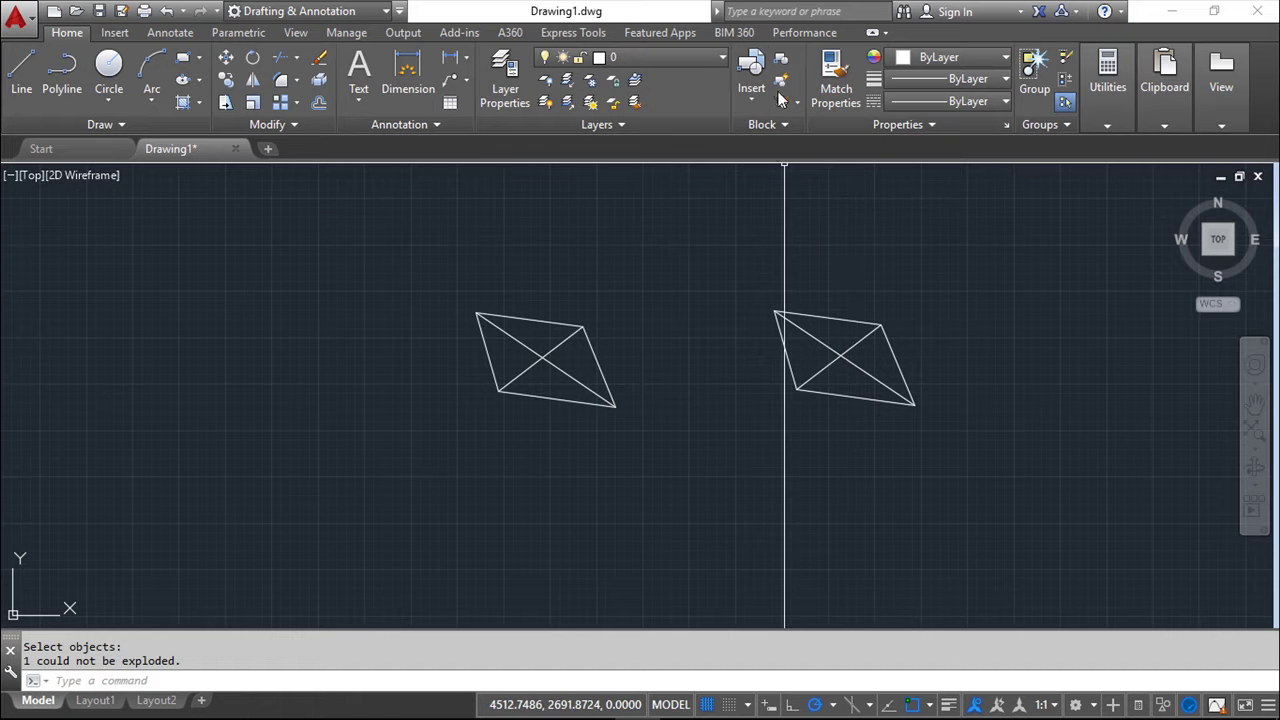
pyautogui.click(750, 77)
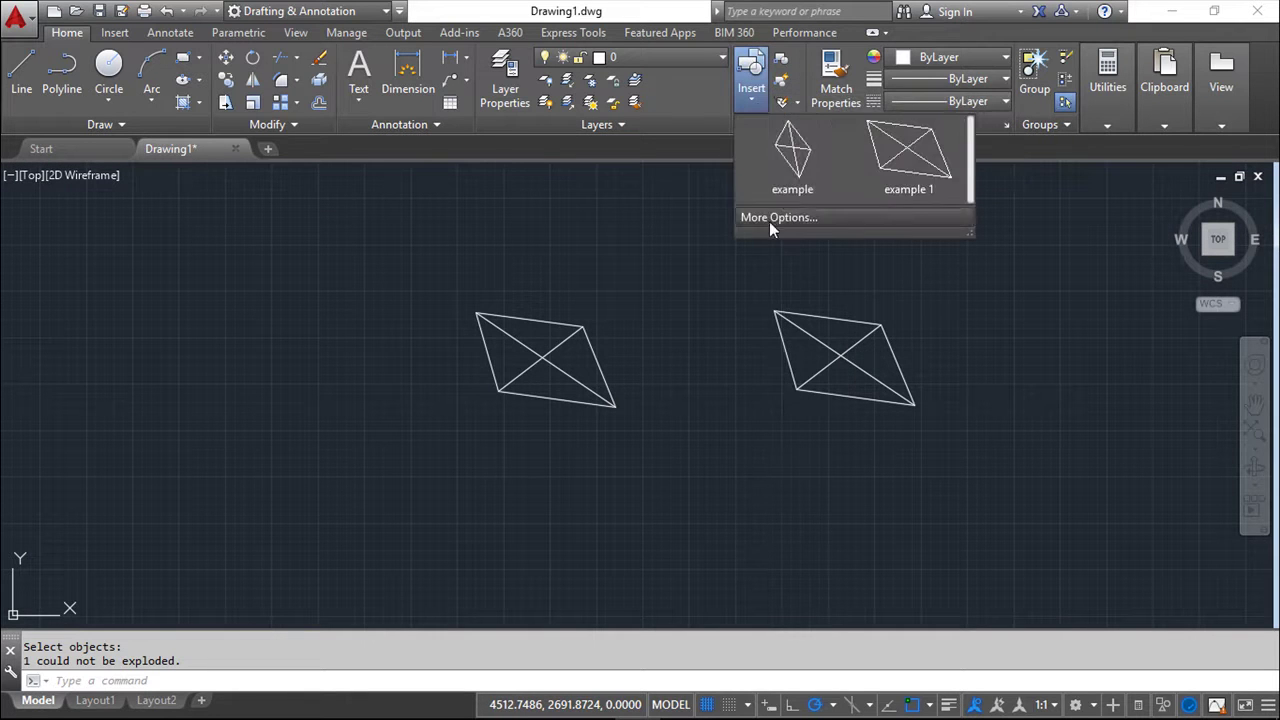
pyautogui.click(769, 221)
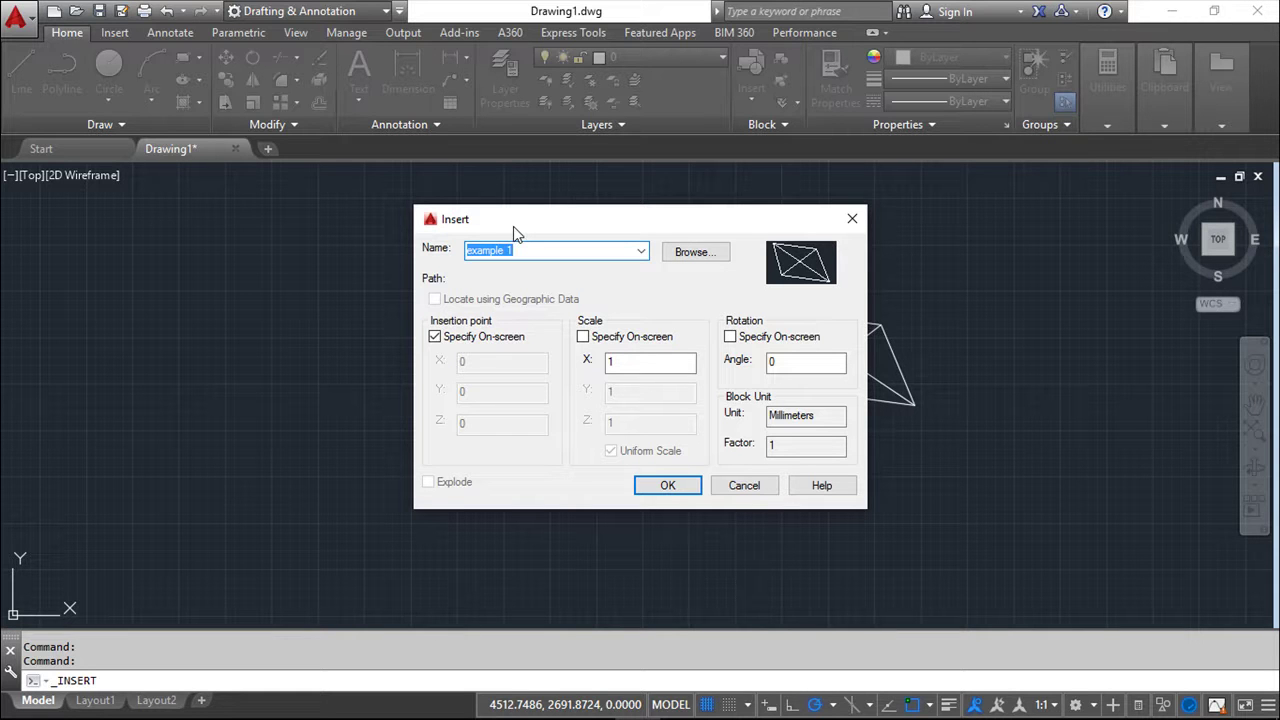
pyautogui.click(740, 486)
# Step: Insert another "example 1" block at scale 1 and rotation 0, placing it to the left of the two diamonds
pyautogui.click(751, 88)
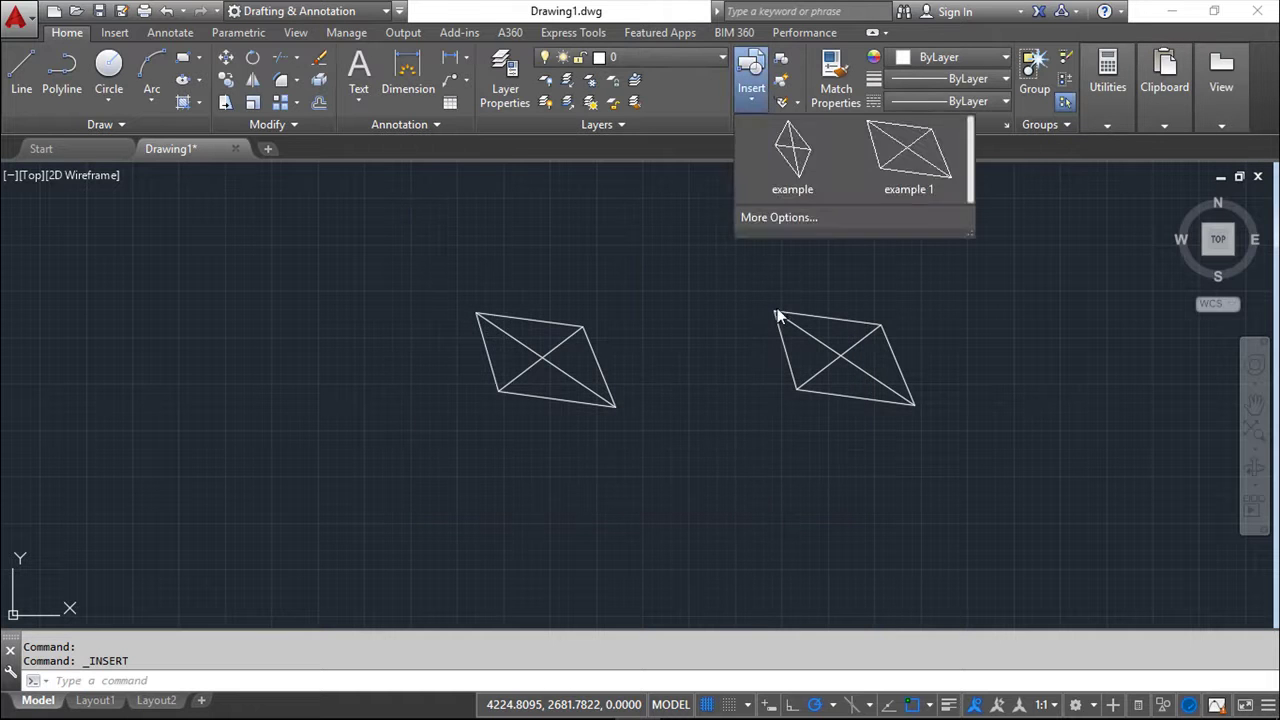
pyautogui.click(768, 221)
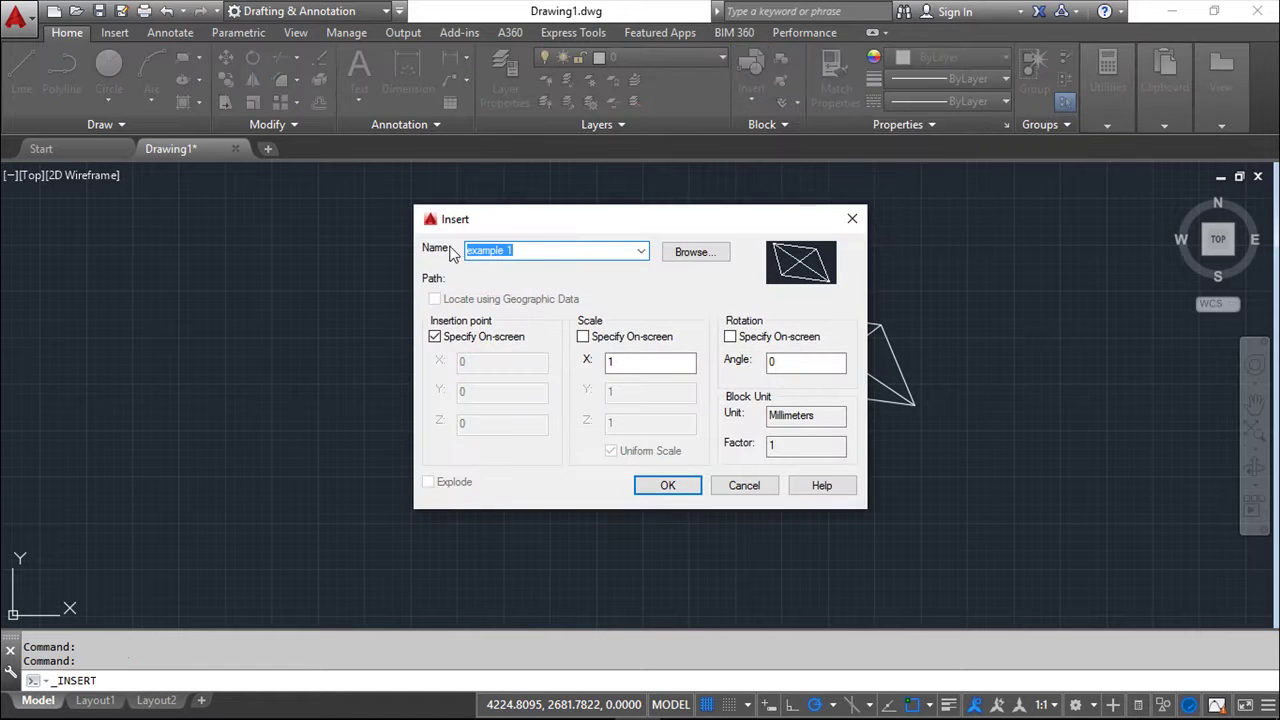
pyautogui.click(696, 253)
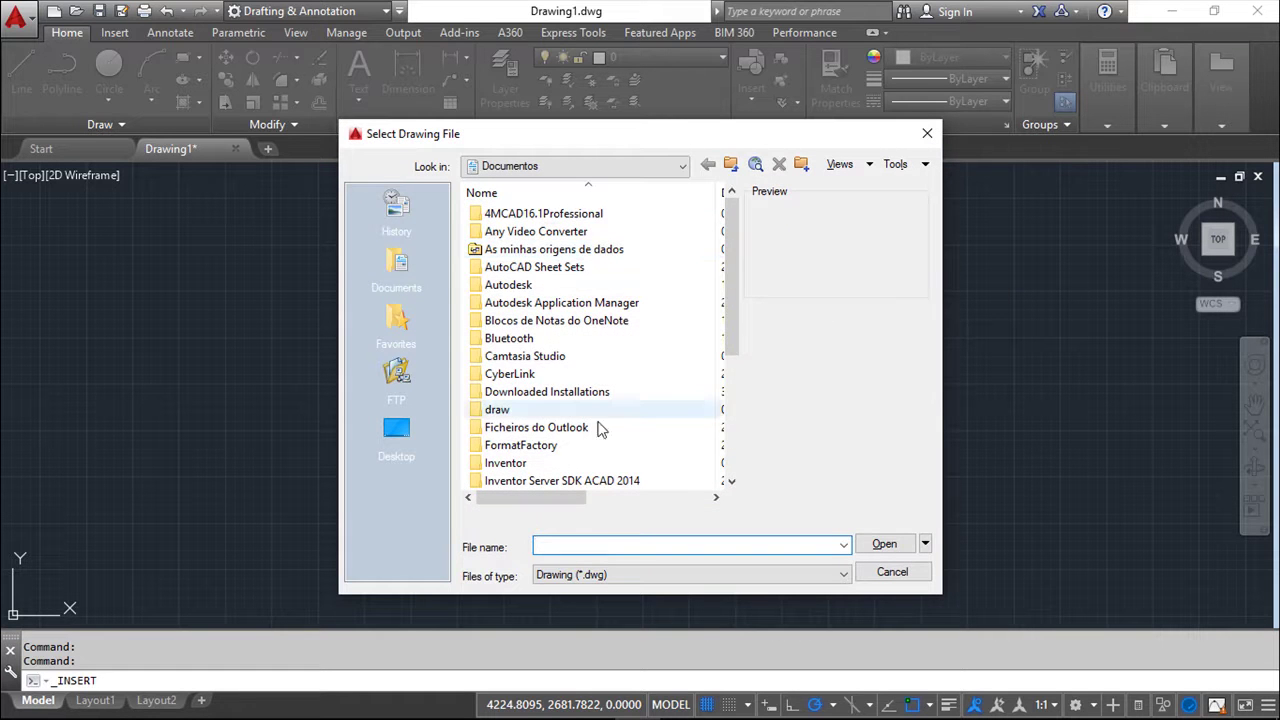
pyautogui.click(868, 572)
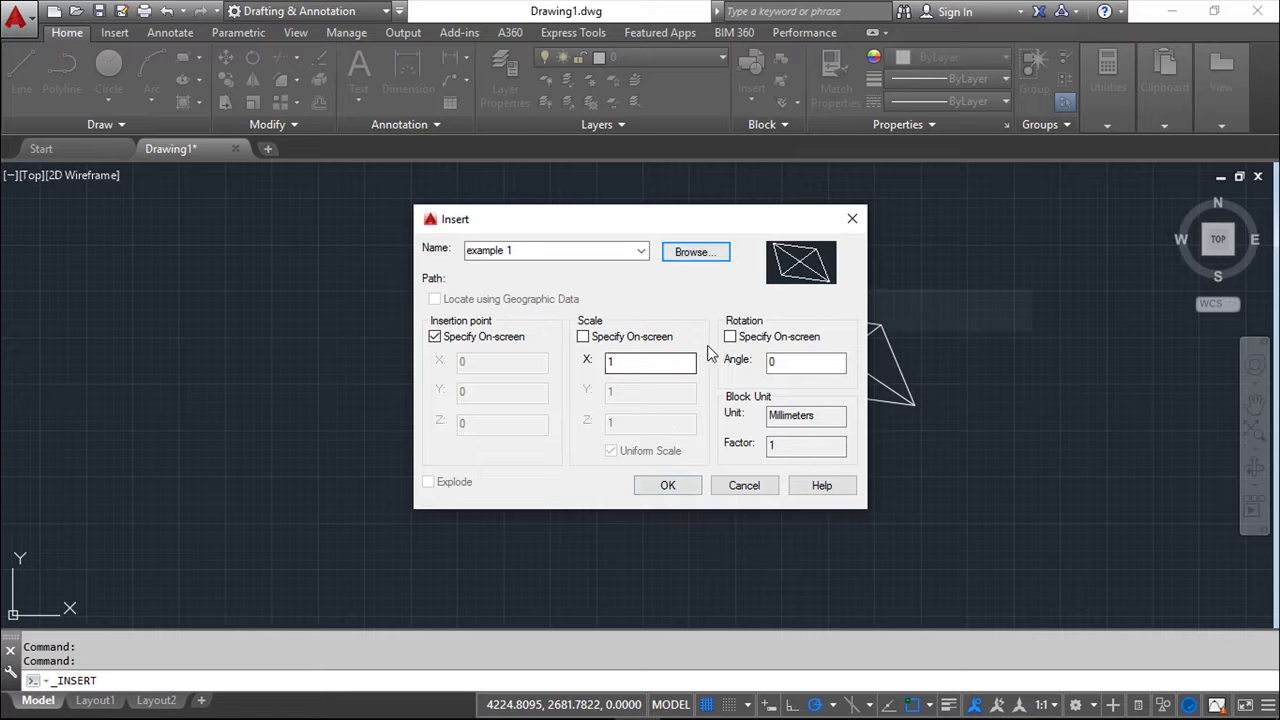
pyautogui.click(668, 486)
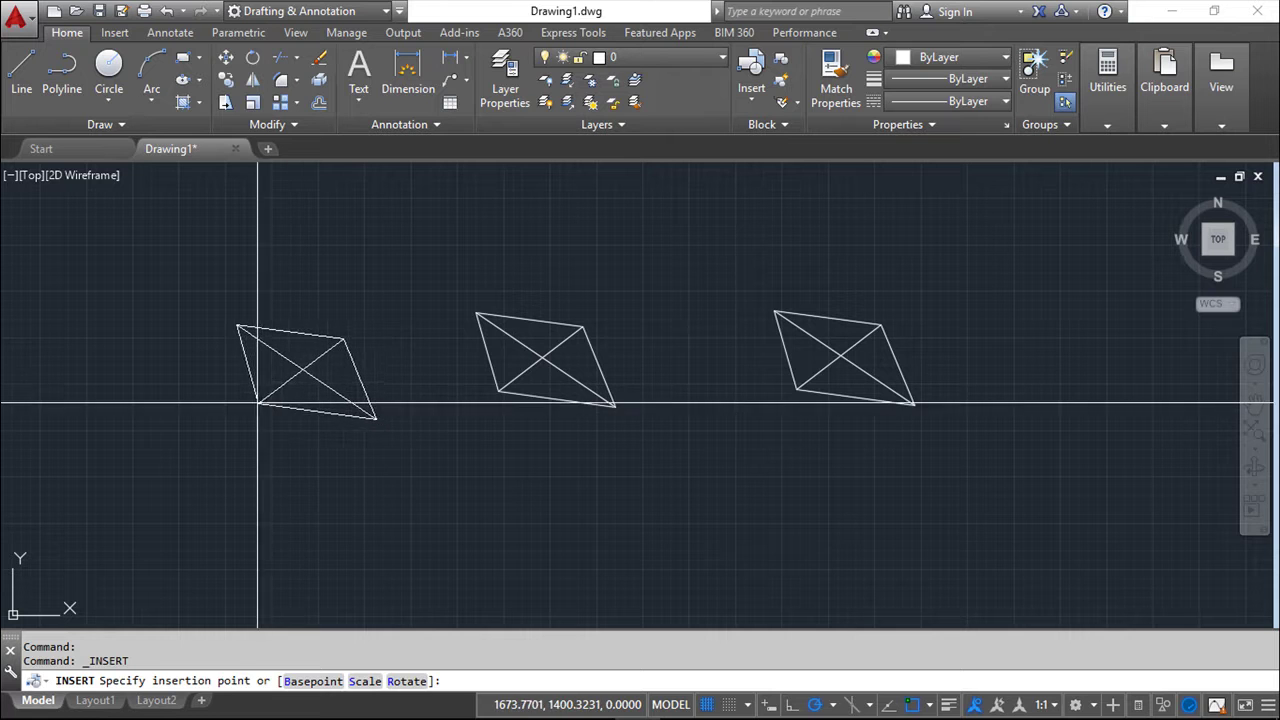
pyautogui.click(257, 404)
pyautogui.press('Escape')
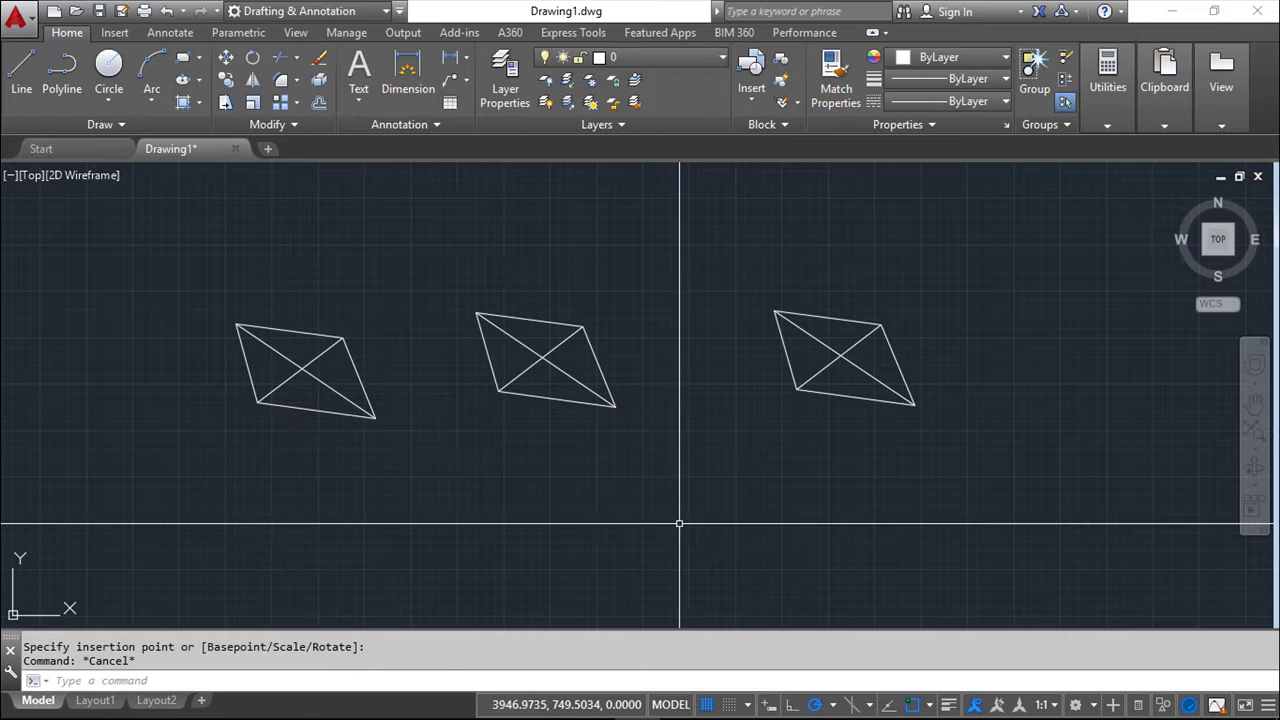